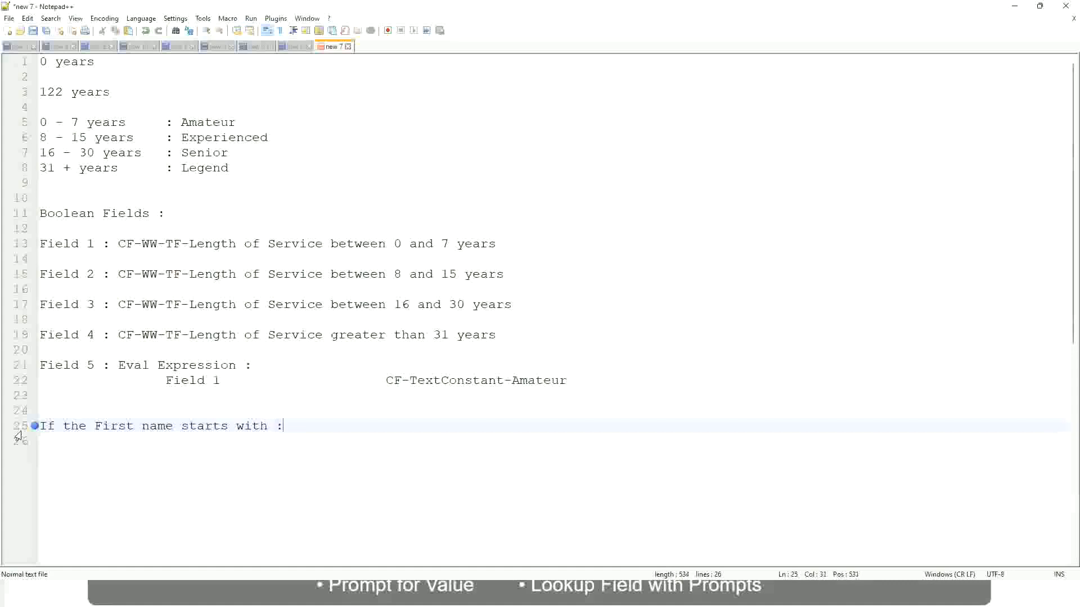
Complete the first-name rule on line 25 with the range A - G and the label A Listers
type("A - G")
type(": A lI")
key("BackSpace")
key("BackSpace")
type("Listers")
Enclose the A Listers label on line 25 in double quotation marks
key("Left")
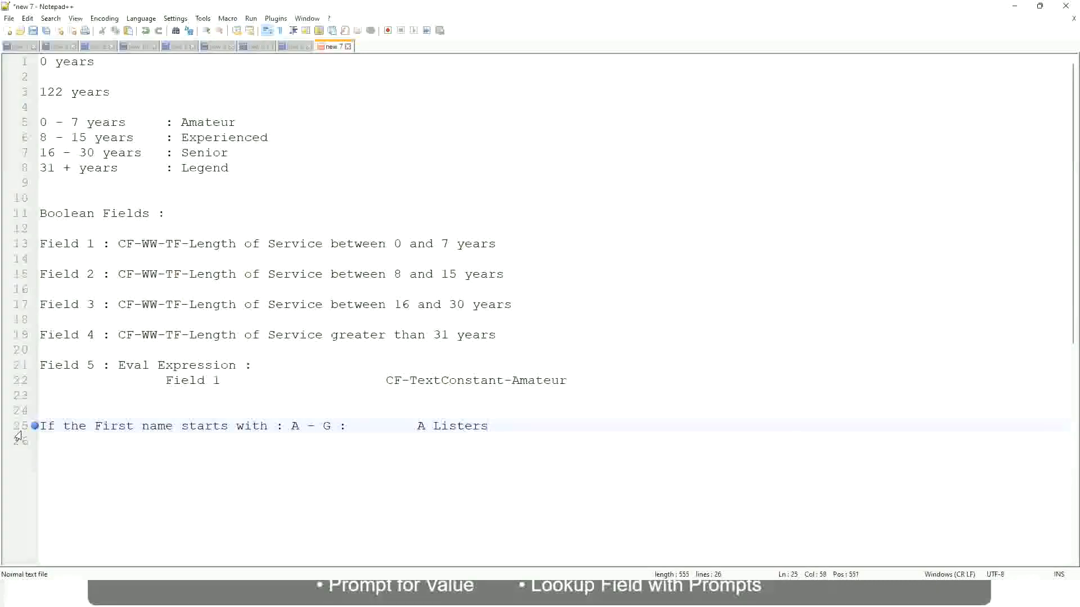
key("Left")
key("Left")
key("Left")
key("Left")
key("Left")
key("Left")
key("Left")
key("Left")
type("\"\"")
key("Right")
key("BackSpace")
key("Right")
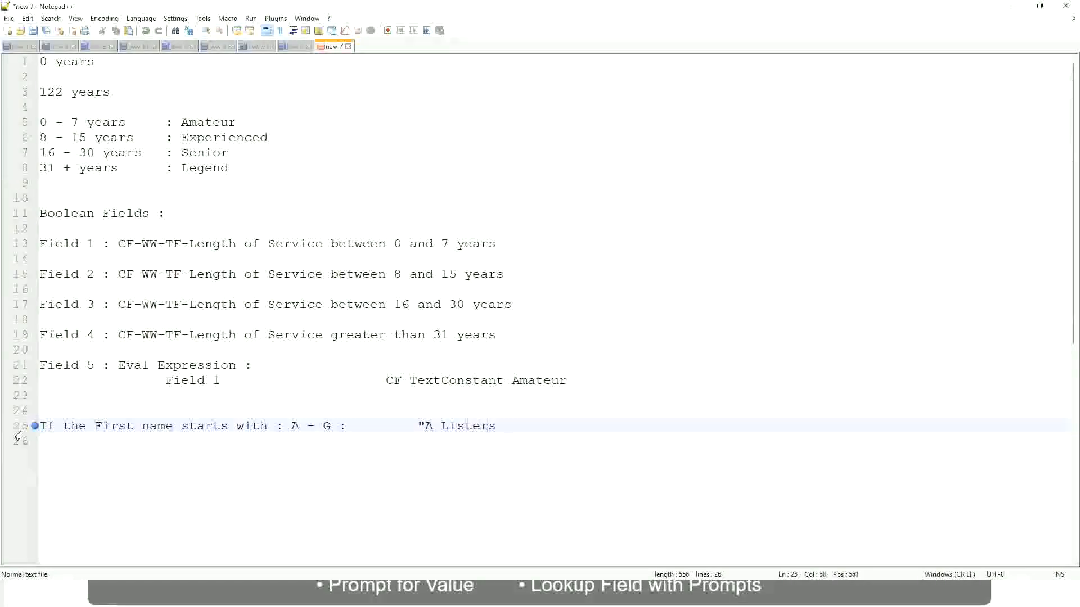
key("Return")
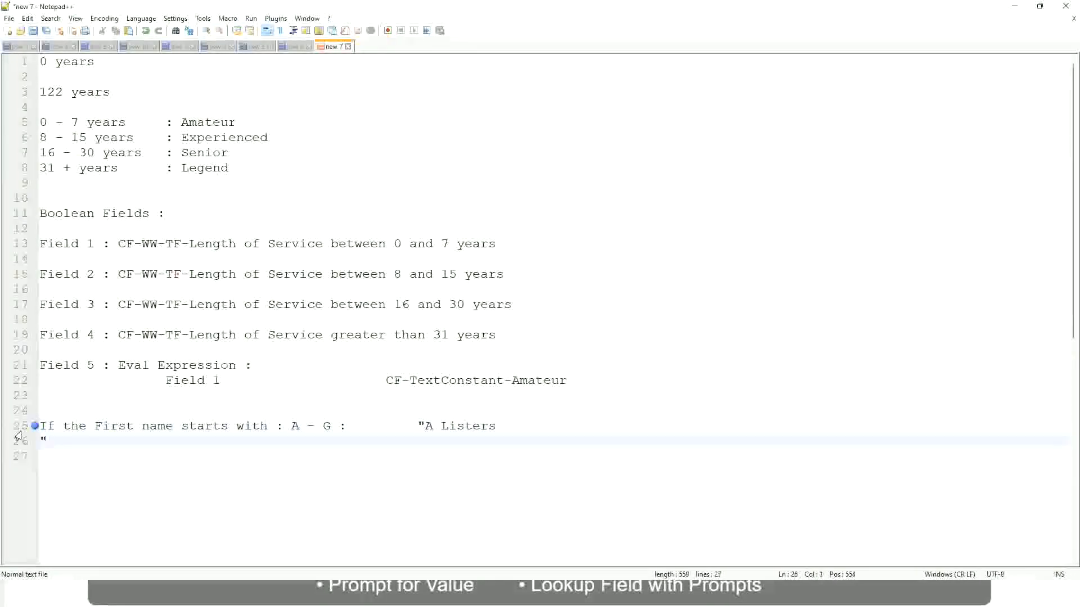
key("Delete")
key("BackSpace")
type("\"")
Add a line for the range H - P with the label "His Majesty", aligned beneath the A Listers label
key("Return")
type("H -")
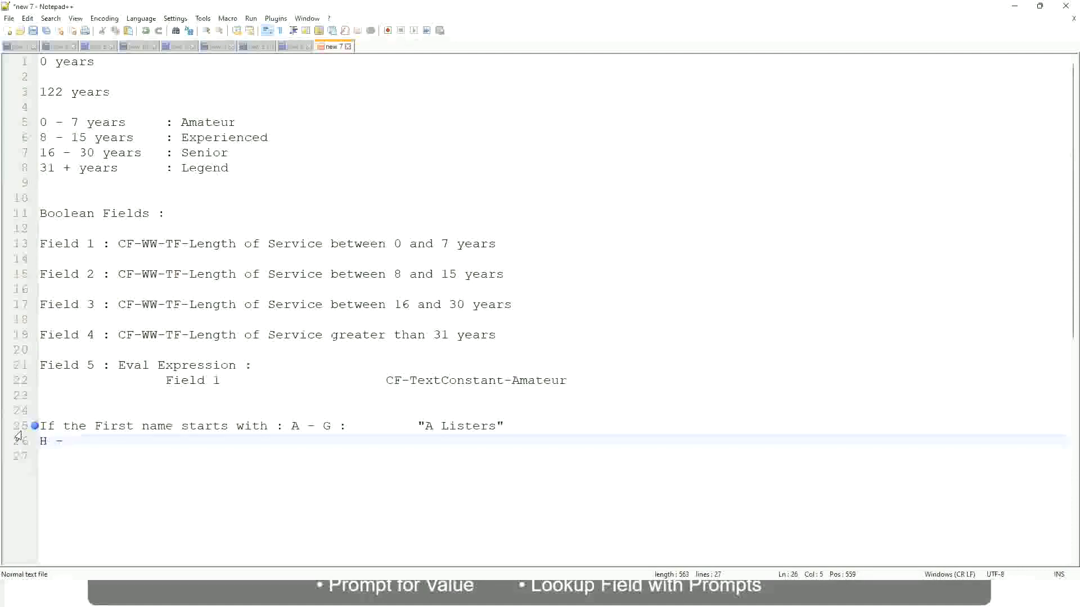
type("P")
key("Tab")
key("Tab")
key("Tab")
key("Tab")
key("Tab")
key("Tab")
key("Tab")
key("Tab")
key("Tab")
type(":")
key("Tab")
key("Tab")
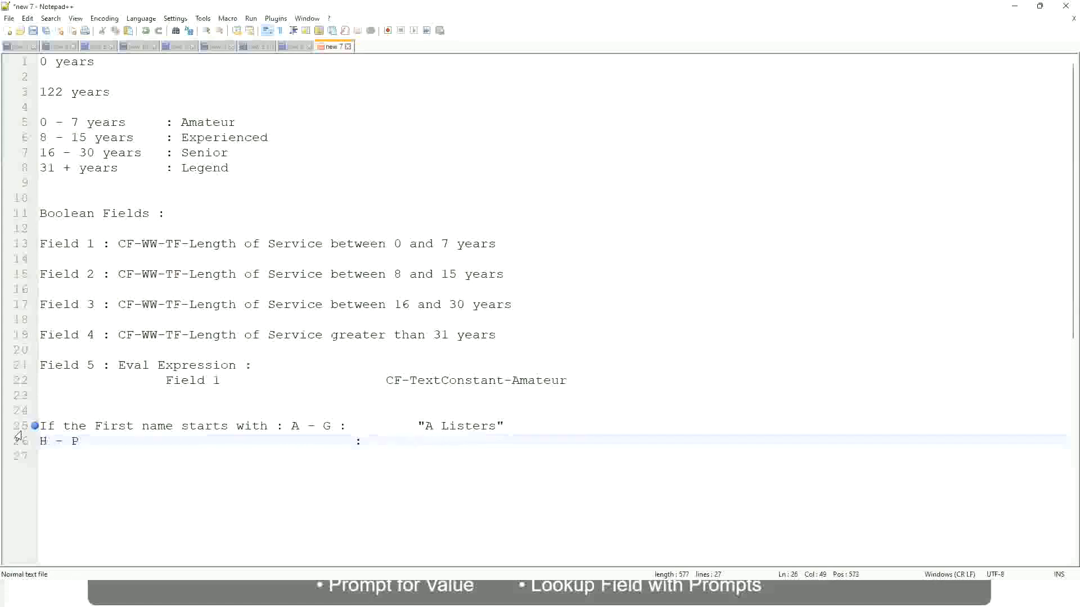
type("\"His Majesty")
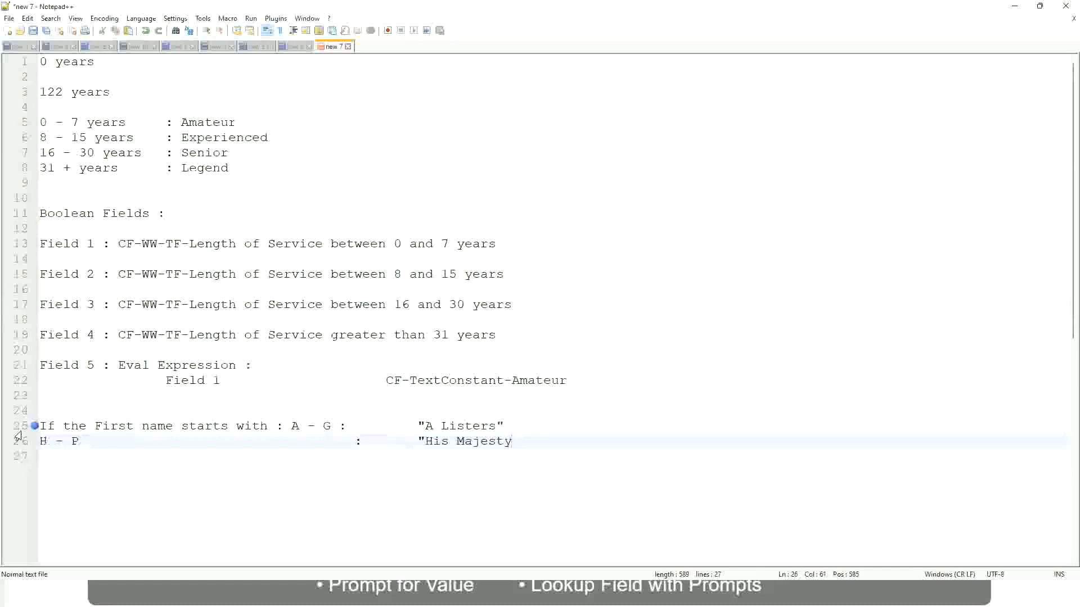
type("\"\"")
key("BackSpace")
Add a line for the range L - Z with the label "Lords", aligned beneath the other labels
key("Return")
type("L")
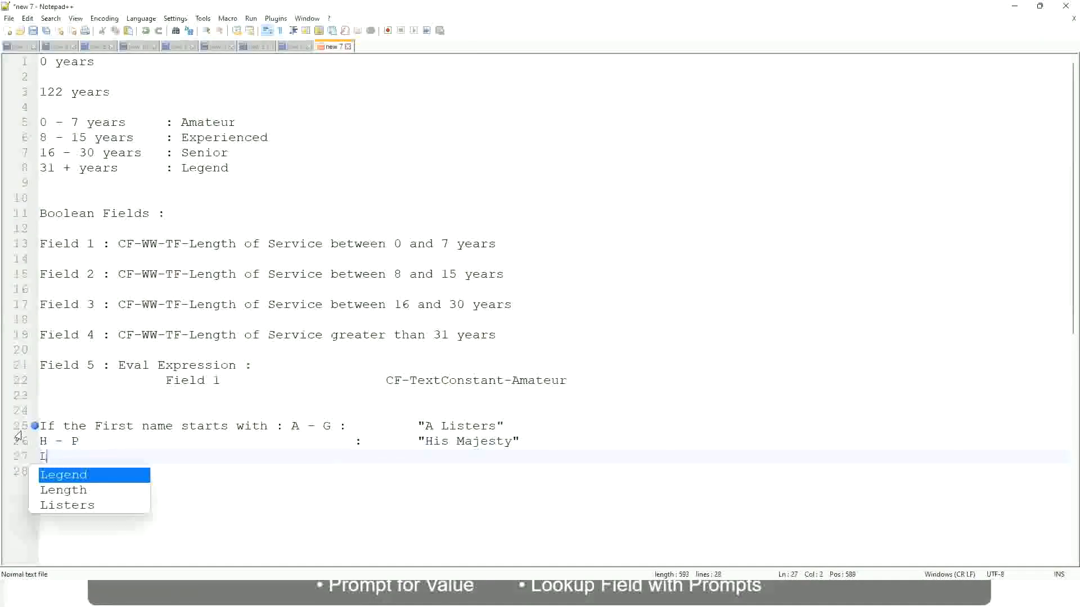
type(" - Z")
key("Tab")
key("Tab")
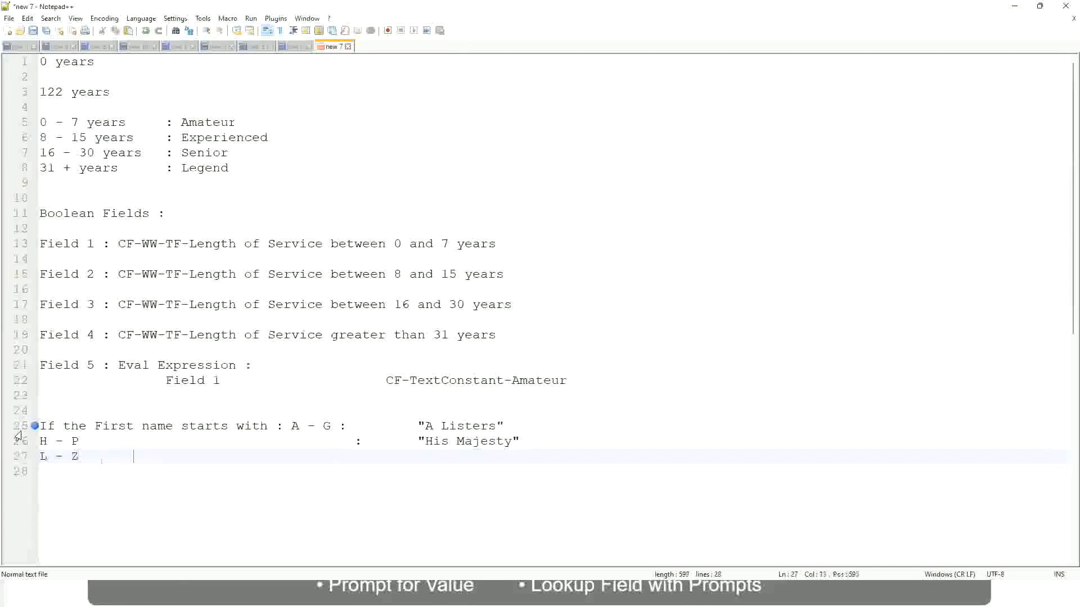
key("Tab")
key("Tab")
key("Tab")
key("Tab")
type(":")
key("Tab")
key("Tab")
type("\"Lords\"\"")
key("BackSpace")
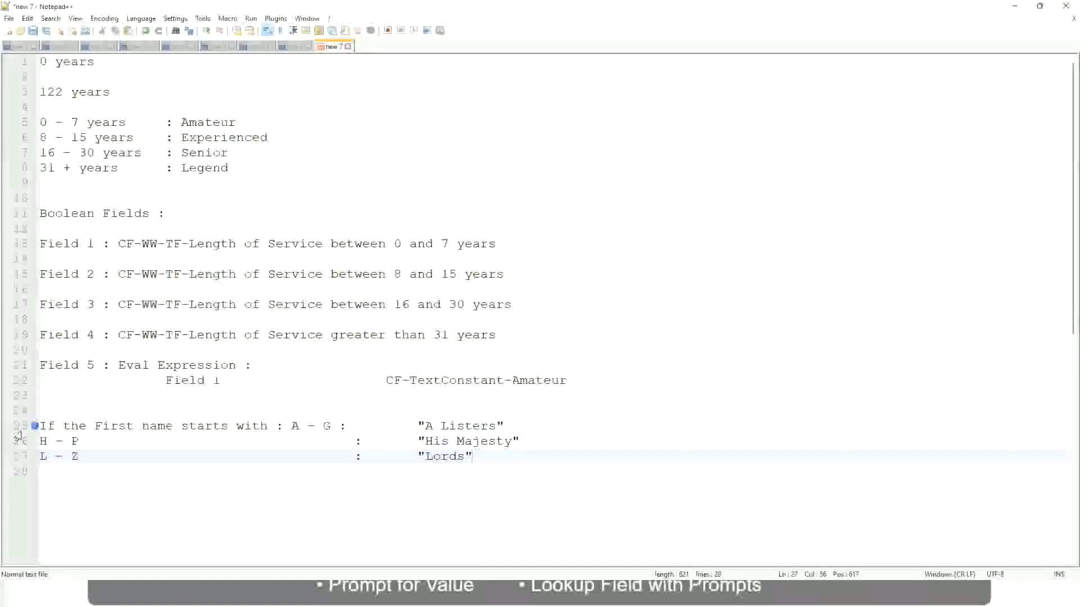
key("End")
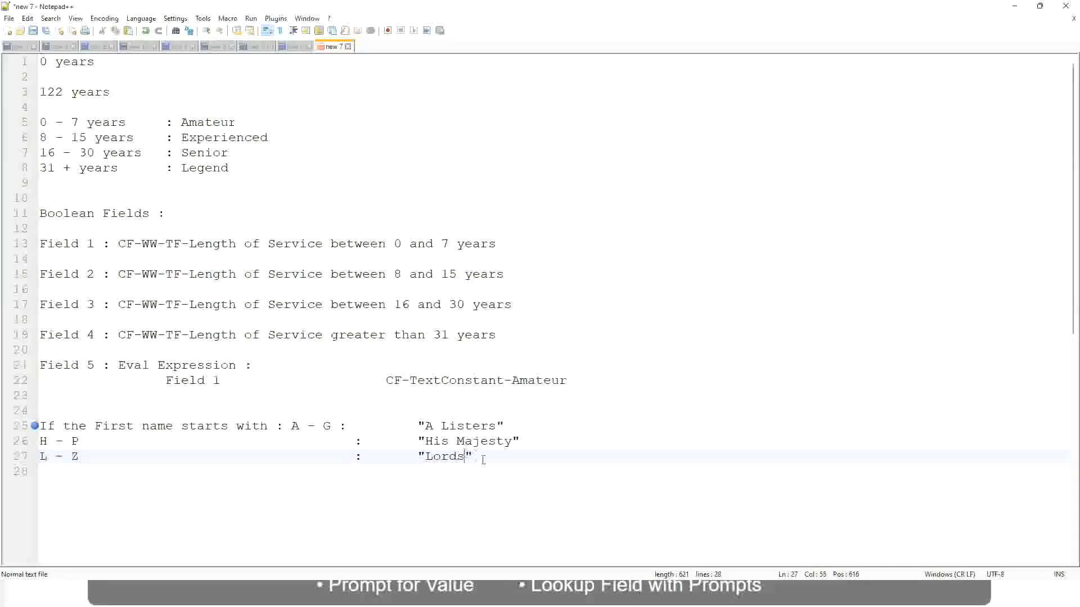
Replace the three first-name rule lines with the start of a new condition, "If"
left_click_drag(469, 457, 518, 426)
left_click(443, 425)
left_click(487, 444)
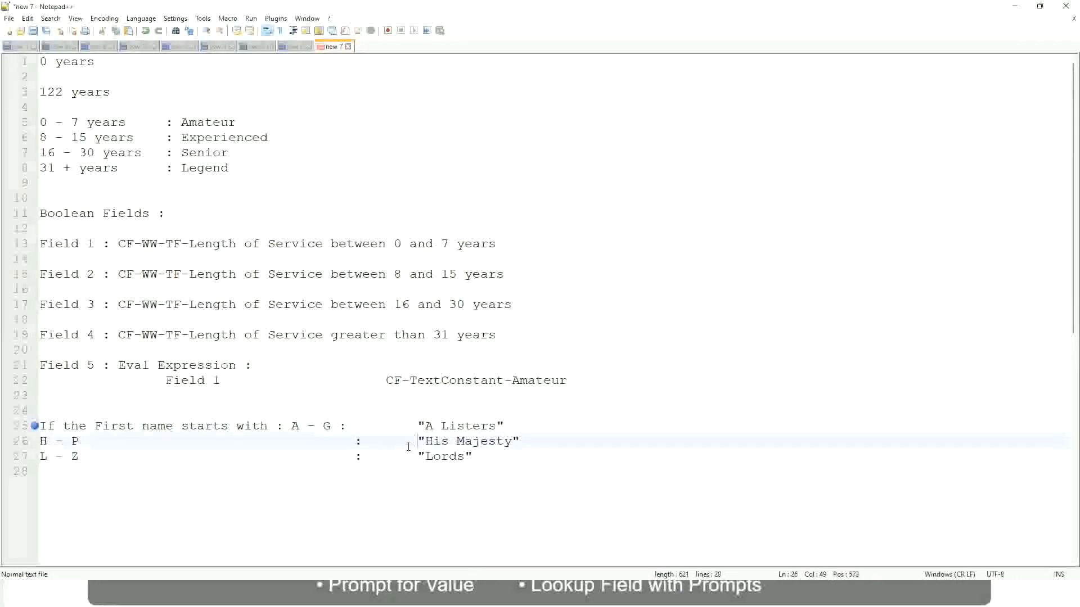
left_click_drag(497, 456, 36, 425)
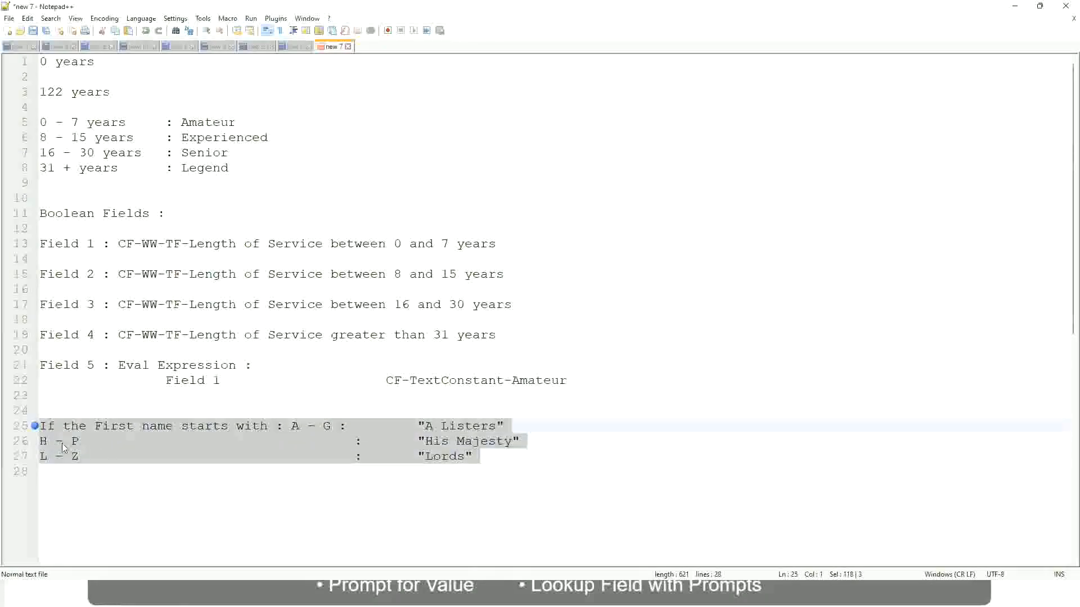
type("If ")
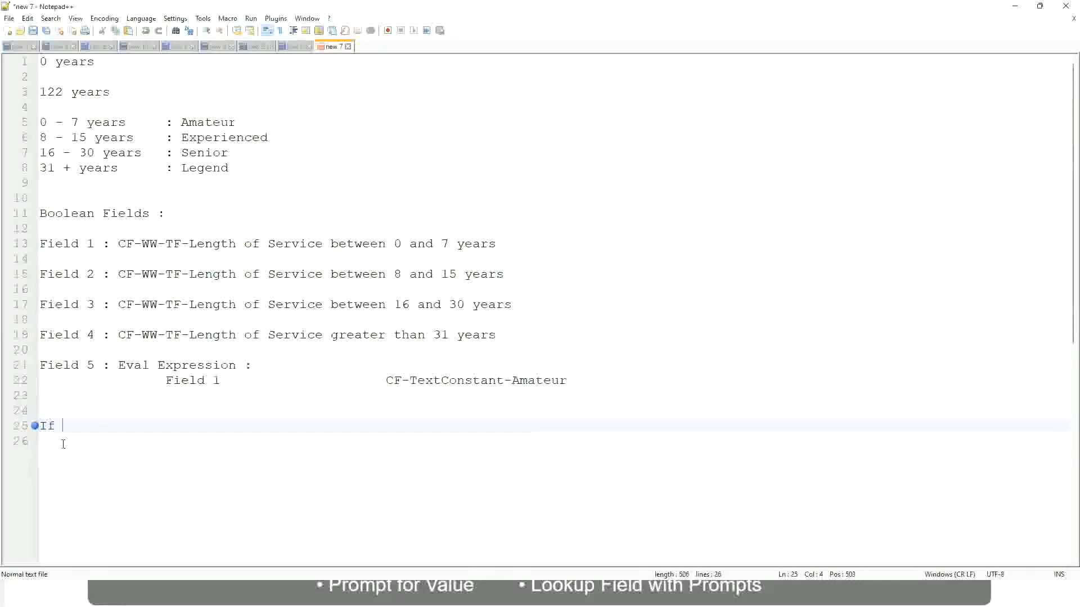
type("Prior E")
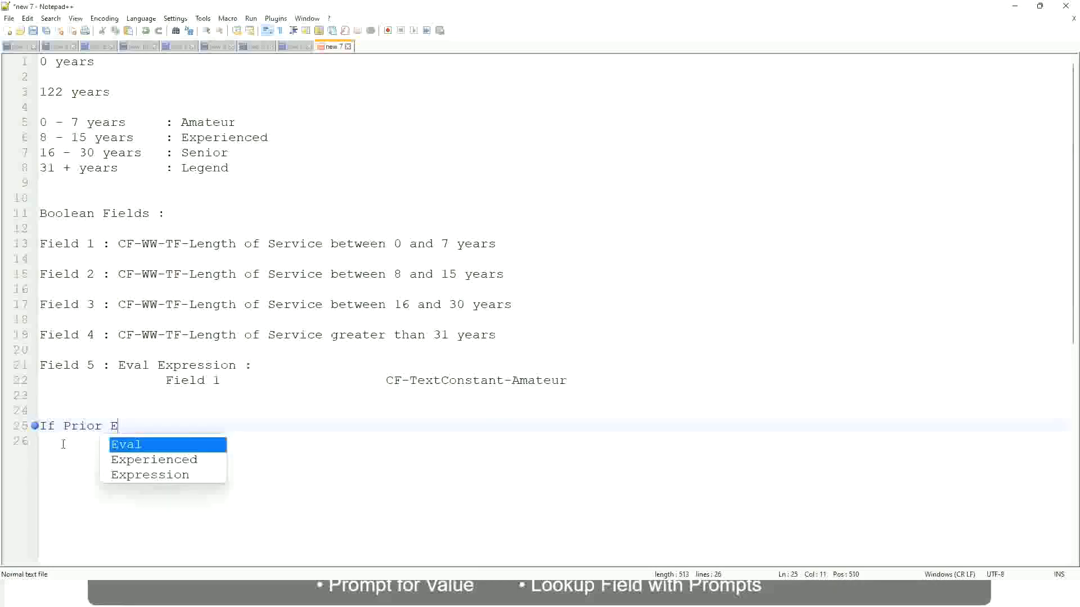
type("xperience")
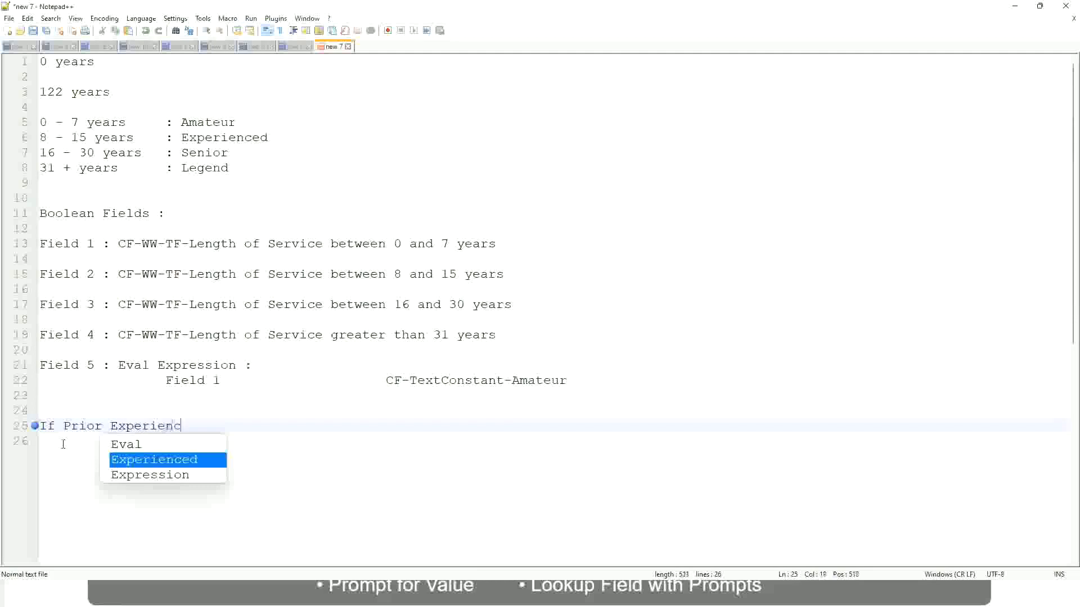
key("BackSpace")
key("BackSpace")
key("BackSpace")
key("BackSpace")
key("BackSpace")
key("BackSpace")
key("BackSpace")
key("BackSpace")
key("BackSpace")
key("BackSpace")
key("BackSpace")
key("BackSpace")
key("BackSpace")
key("BackSpace")
key("BackSpace")
key("BackSpace")
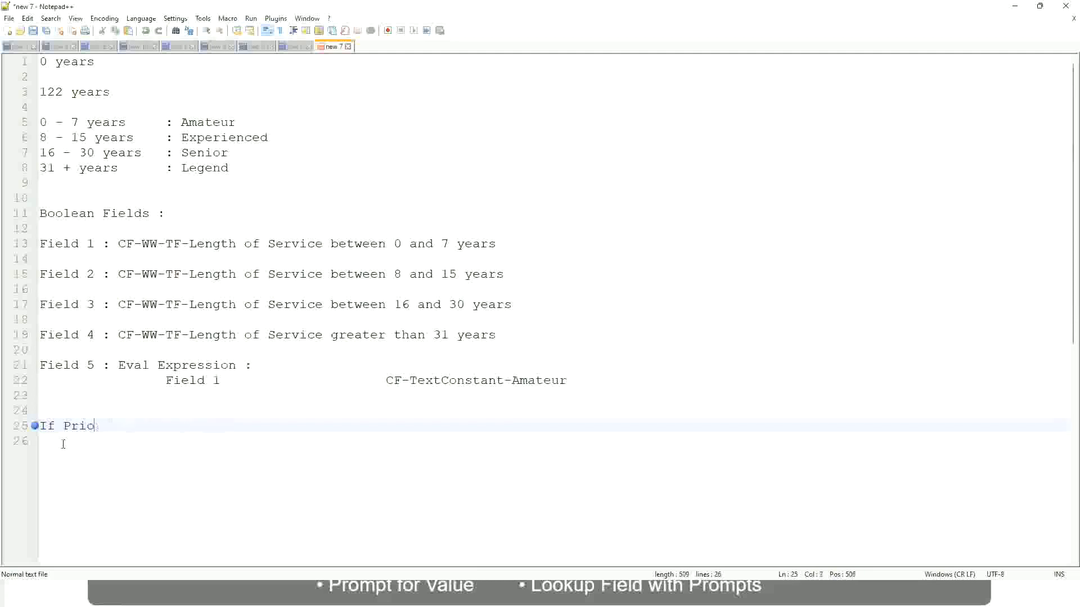
type("Job Profile is ")
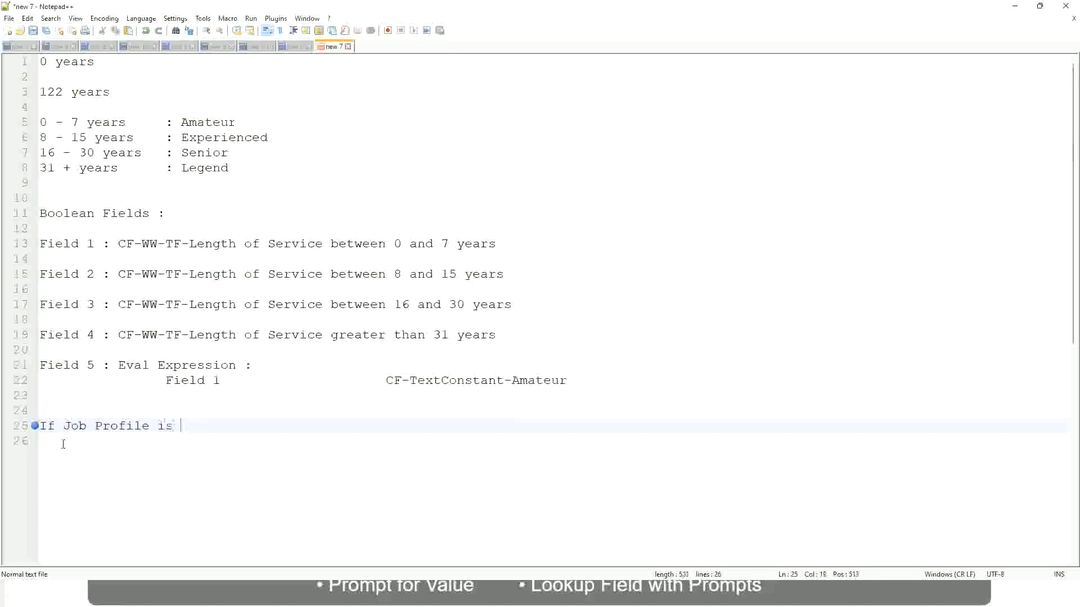
type(": Manager")
key("BackSpace")
key("BackSpace")
key("BackSpace")
key("BackSpace")
key("BackSpace")
key("BackSpace")
key("BackSpace")
key("BackSpace")
key("BackSpace")
key("BackSpace")
key("BackSpace")
key("BackSpace")
key("BackSpace")
key("BackSpace")
key("BackSpace")
key("BackSpace")
key("BackSpace")
key("BackSpace")
key("BackSpace")
key("BackSpace")
Continue the condition on line 25 with "Management Level is Manager or Above"
type("Manage")
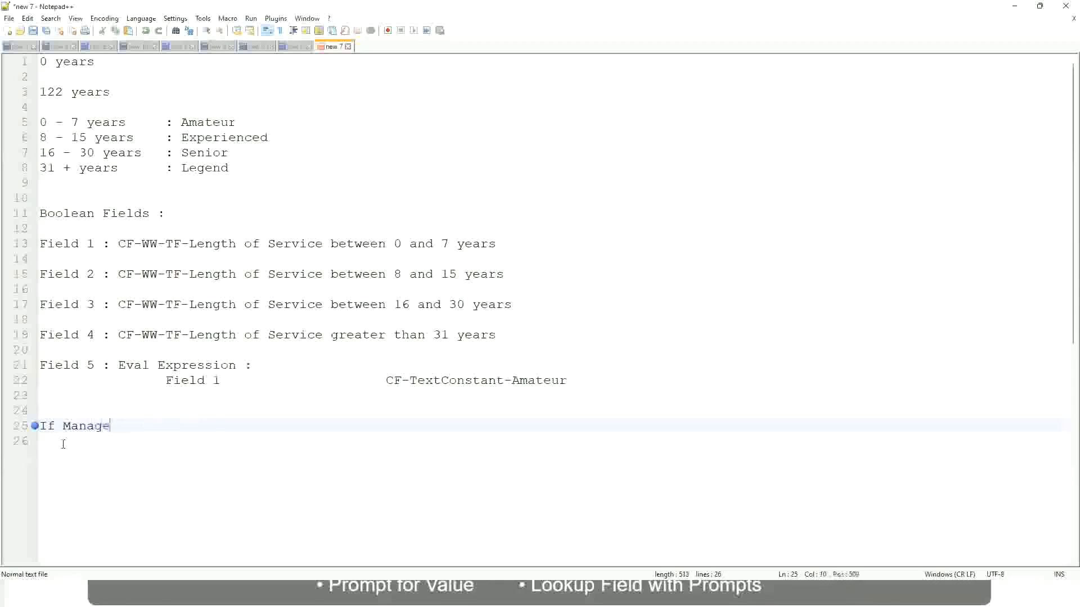
type("ment Level is Manager ")
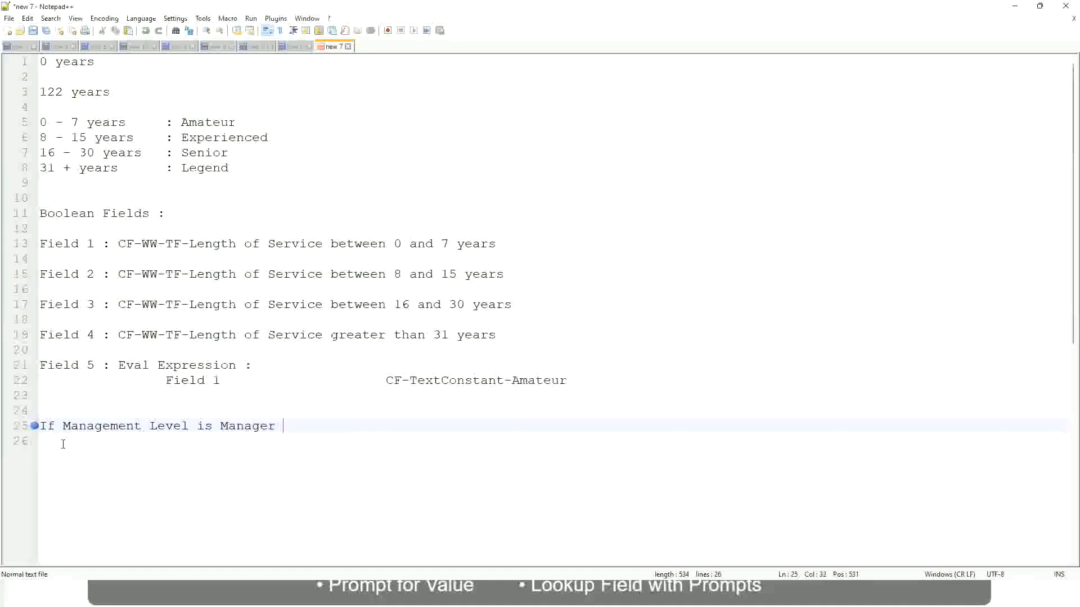
type("or Above")
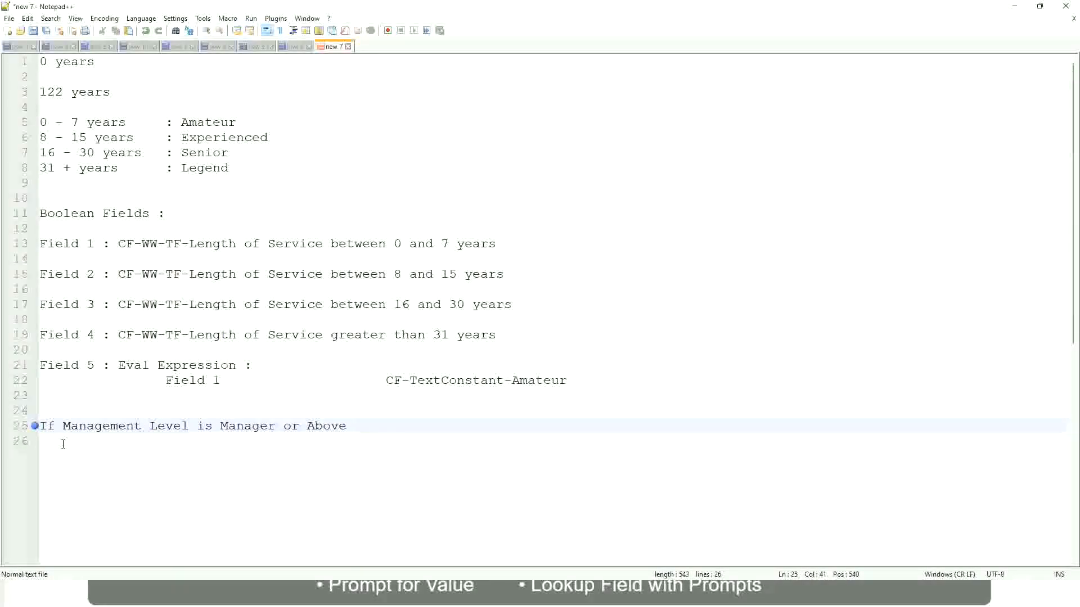
Add the result "Proposed Allowance Plan : Car Allowance" after the Manager condition, spaced off as a separate column
key("Tab")
key("Tab")
key("Tab")
key("Tab")
type("Proposed")
type("Allowance ")
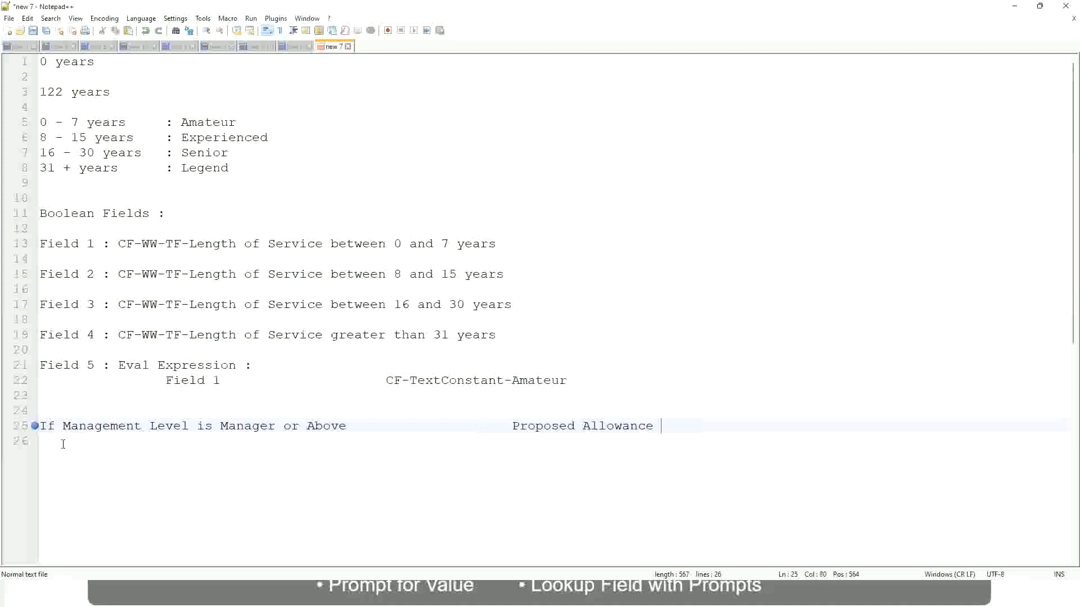
type("Plan")
type(": Car Allowance")
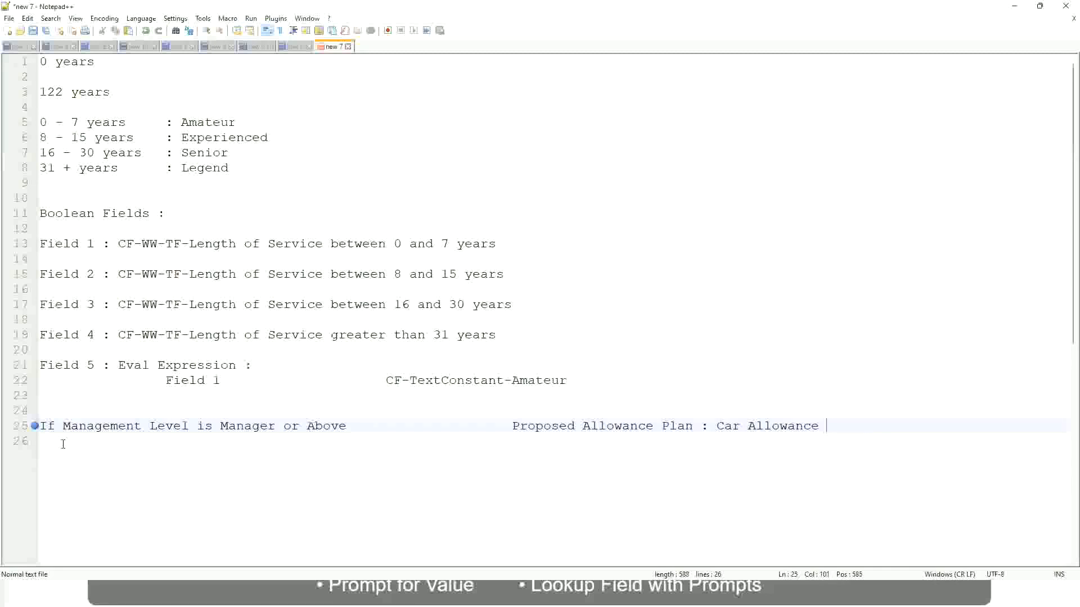
Start a second line with "If Management Level is" and remove "or Above" from the Manager condition
key("Return")
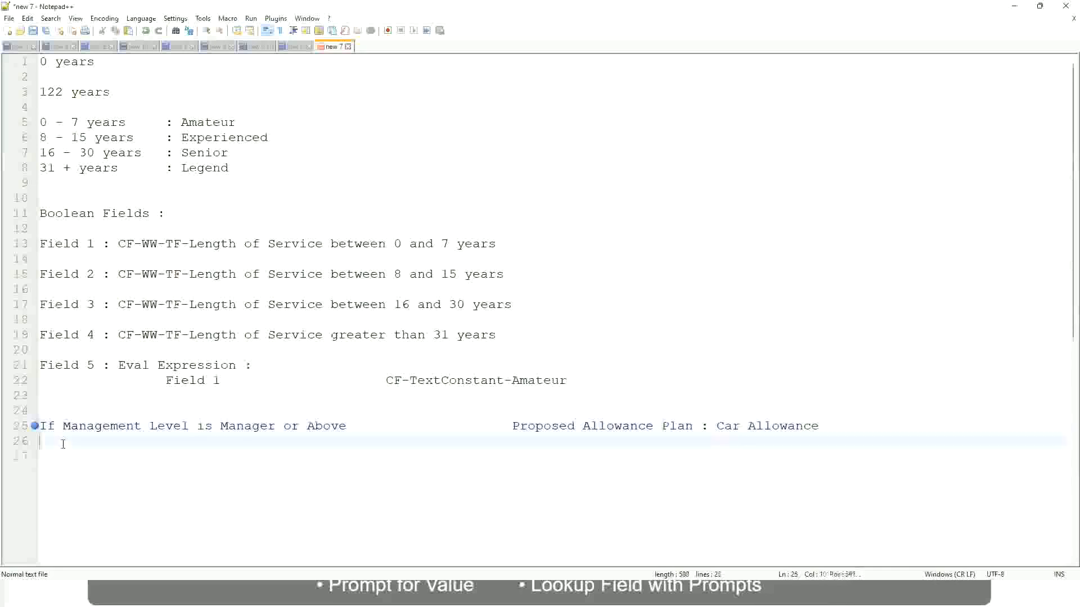
type("If Management Level is")
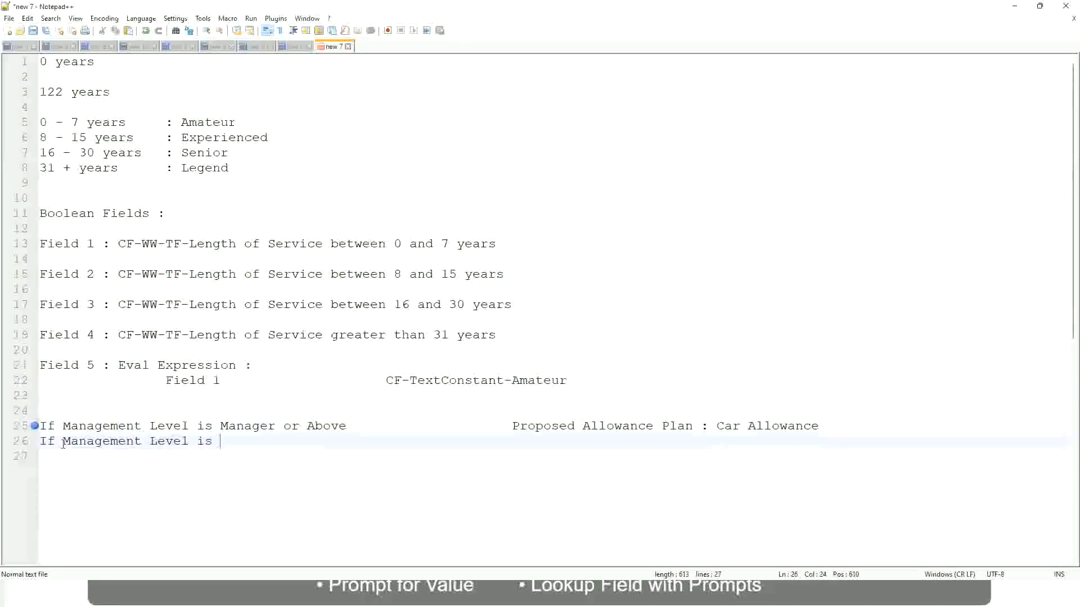
key("Up")
key("Right")
key("Right")
key("Right")
key("Right")
key("Right")
key("Right")
key("Right")
key("shift+Right")
key("shift+Right")
key("shift+Right")
key("shift+Right")
key("shift+Right")
key("shift+Right")
key("shift+Right")
key("shift+Right")
key("shift+Right")
key("Delete")
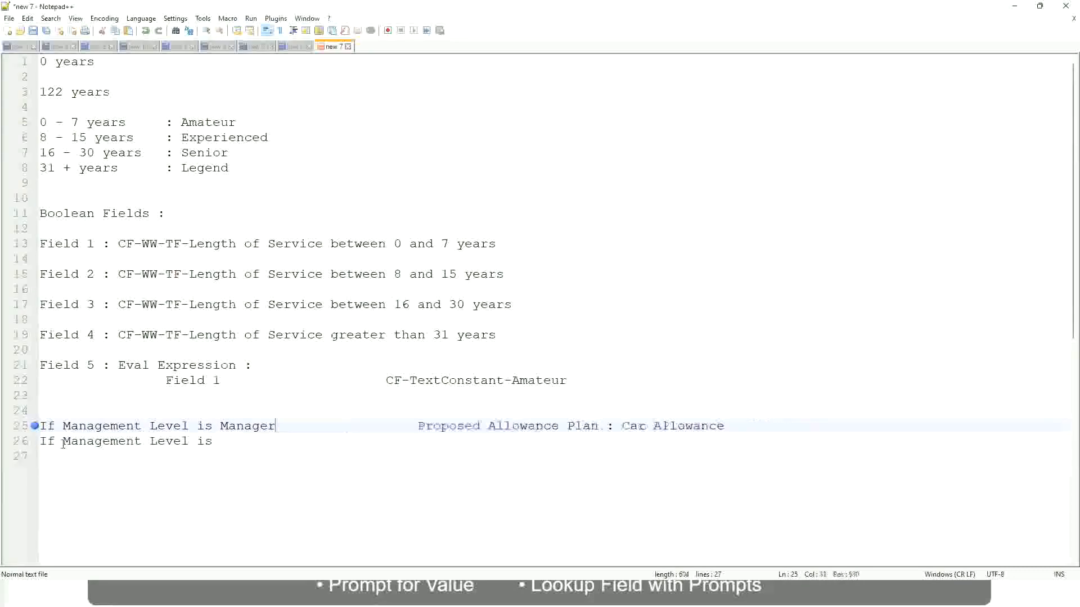
Complete the second condition with Director and give it the result Executive Allowance, aligned with the result column
key("Down")
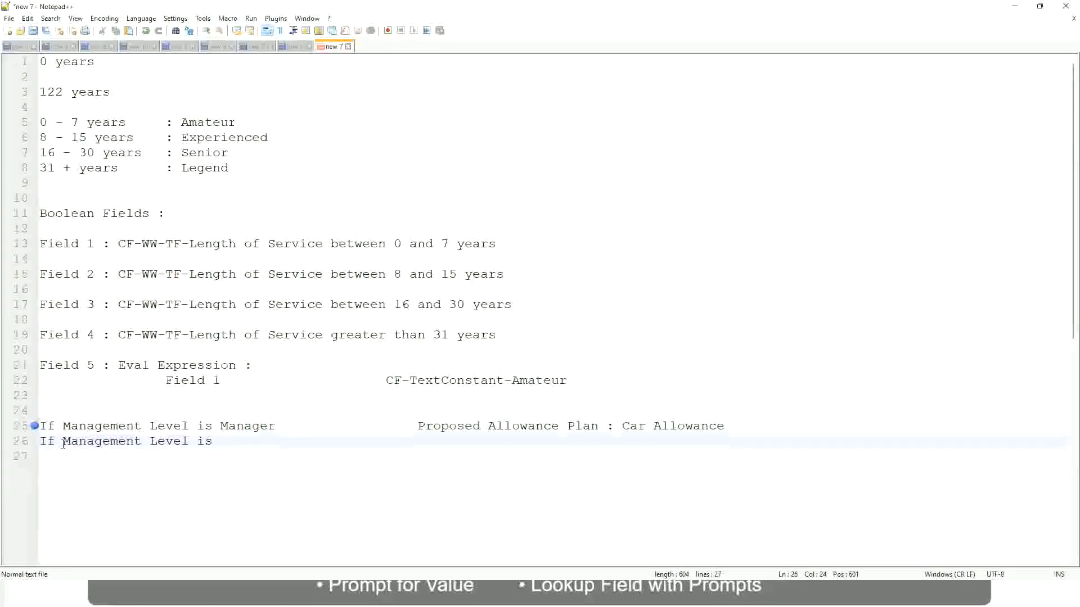
type("Director")
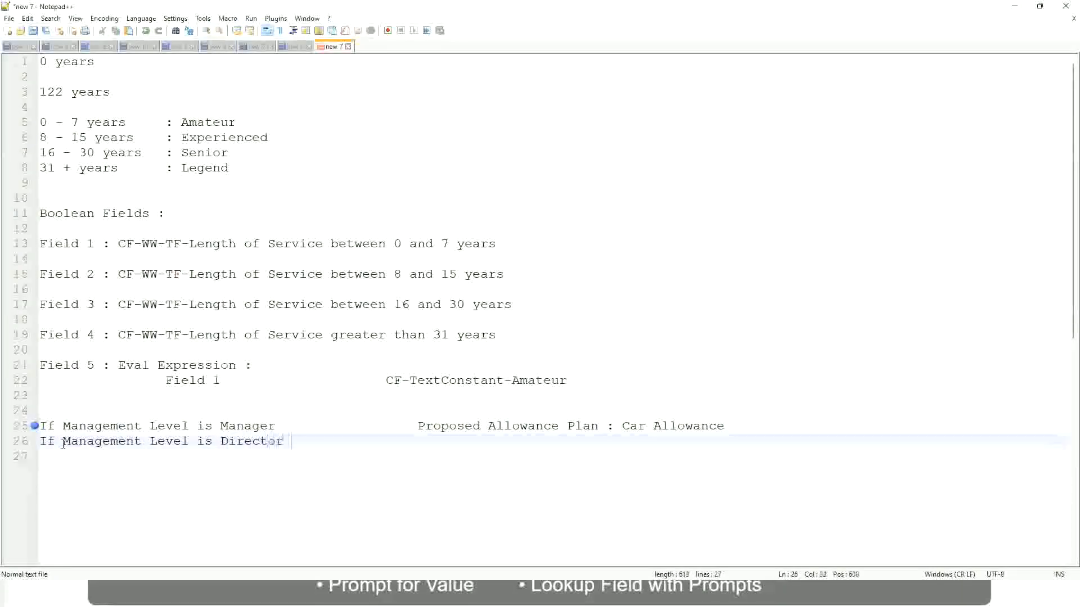
key("Tab")
key("Tab")
key("Tab")
key("Tab")
key("Tab")
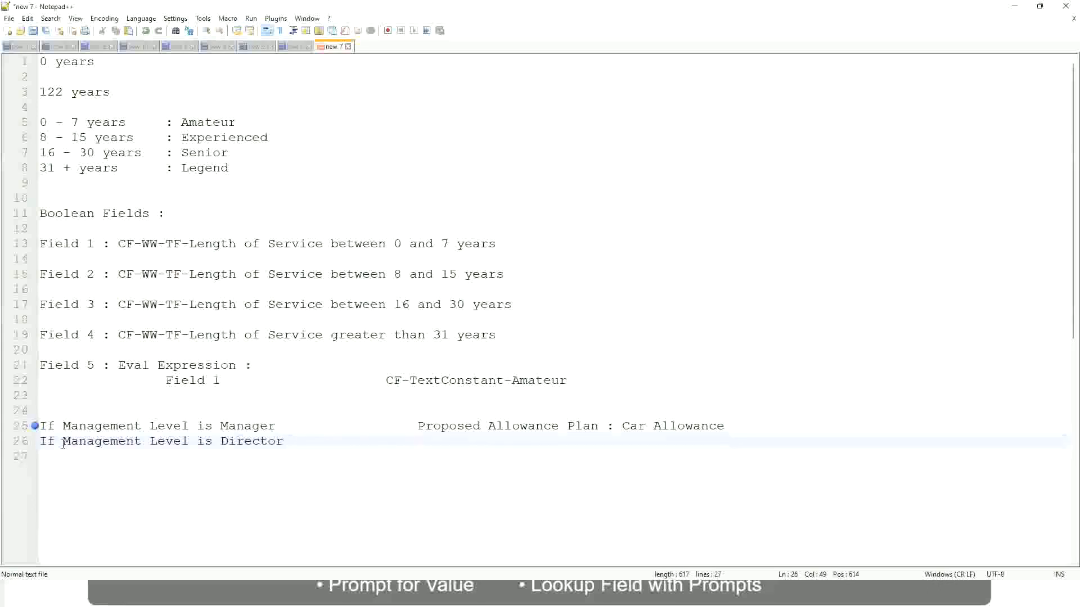
type("Executive Allo")
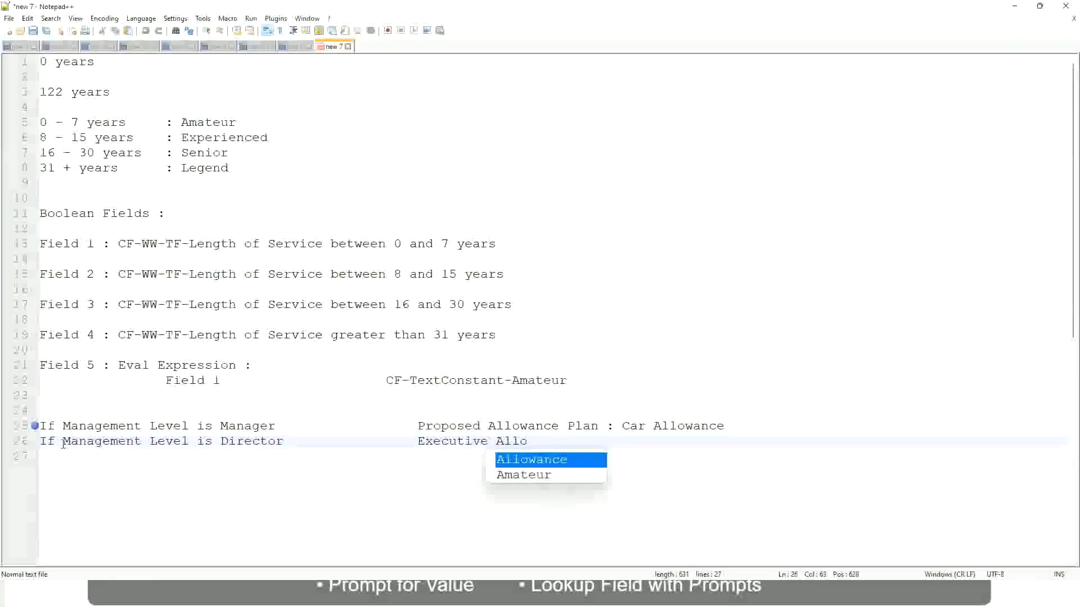
key("Return")
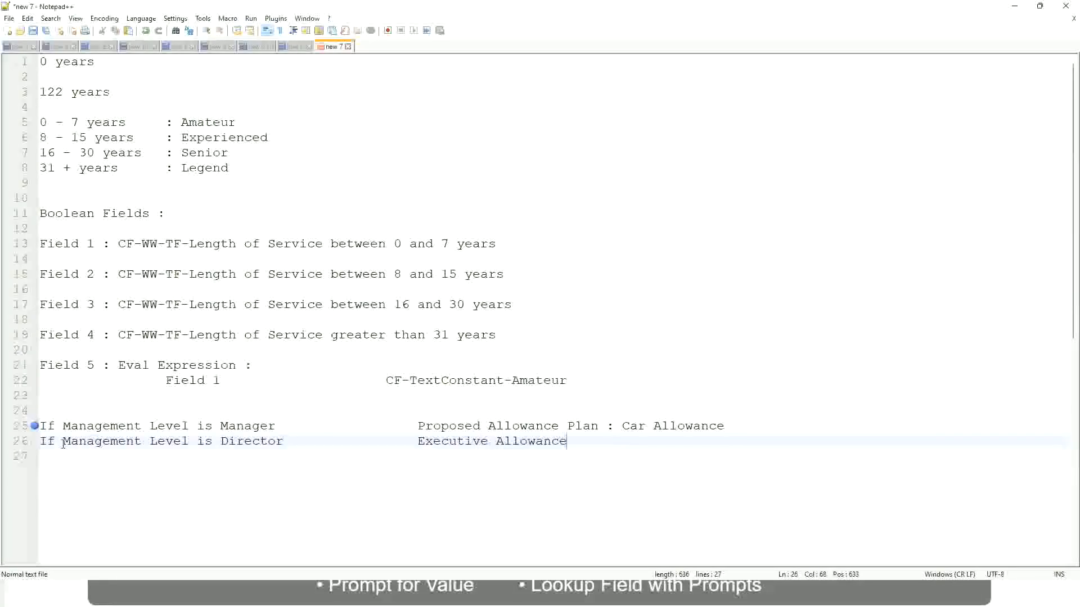
Add a third line, "If Management Level is CEO", with the result CEO Allowance in the result column
key("Return")
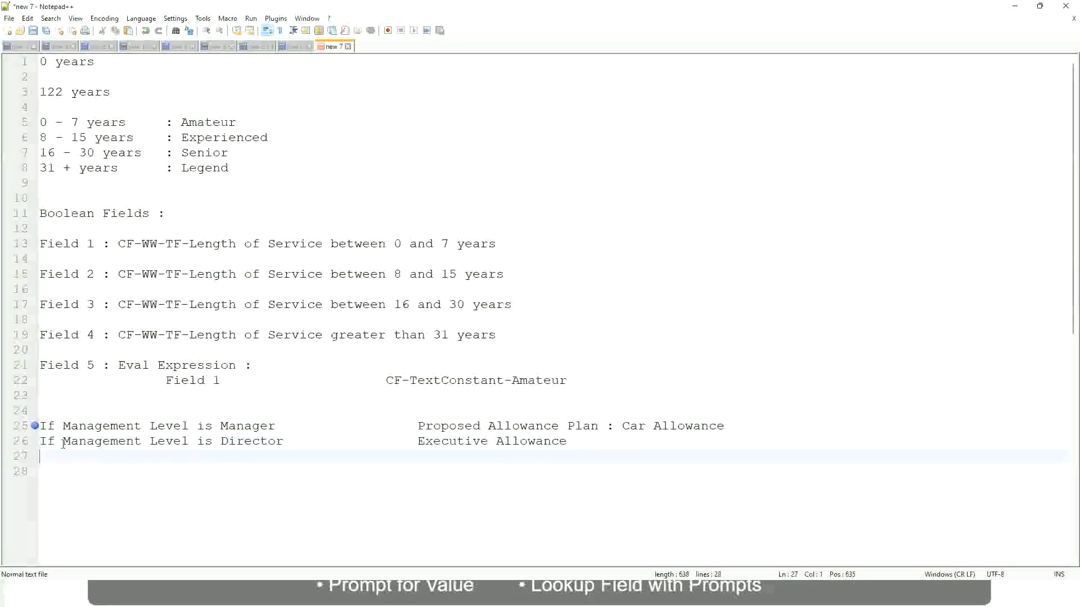
type("If Management")
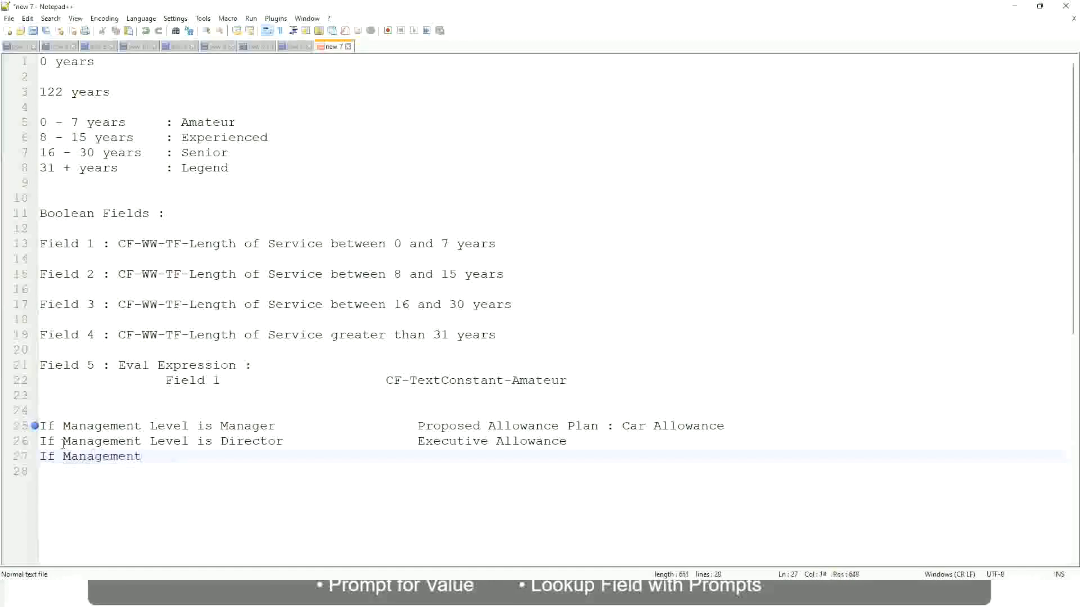
type(" le")
key("BackSpace")
key("BackSpace")
type("le")
key("BackSpace")
key("BackSpace")
type("Le")
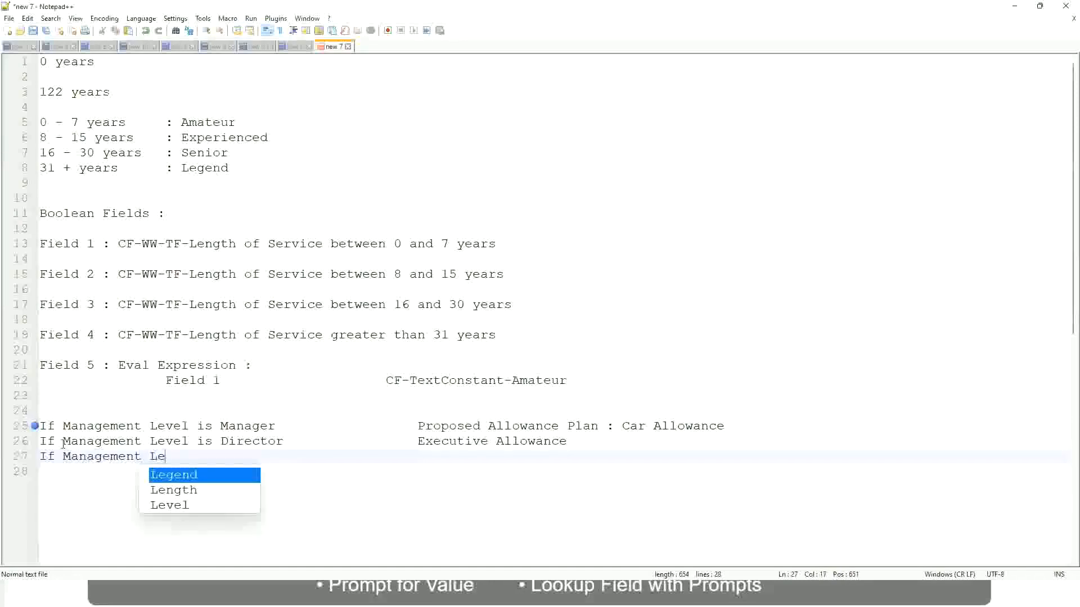
key("Down")
key("Down")
key("Return")
type("is ")
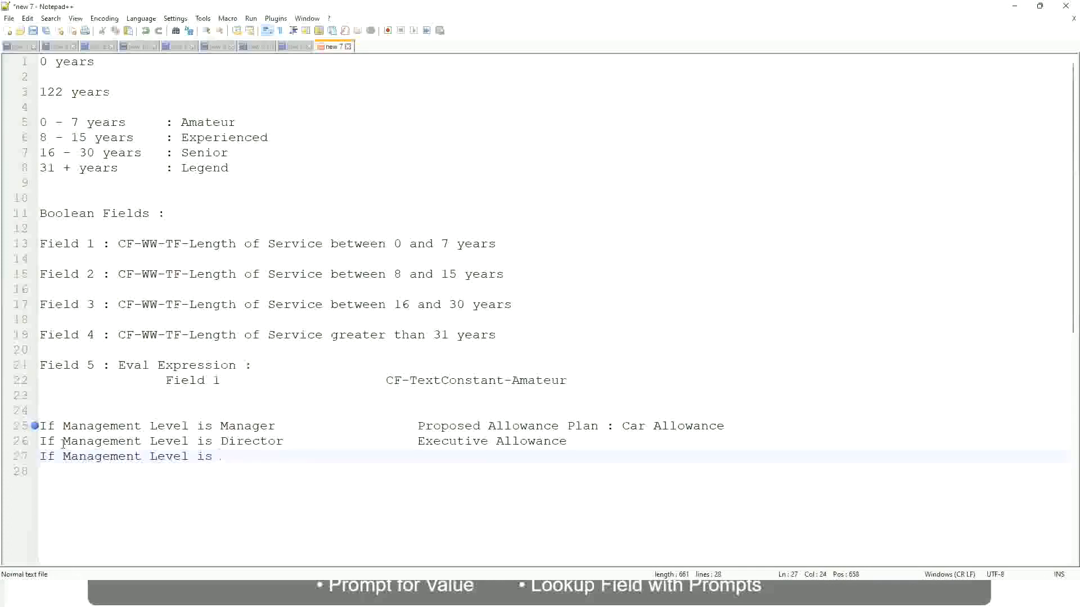
type("CEO")
type("CEO Allowance")
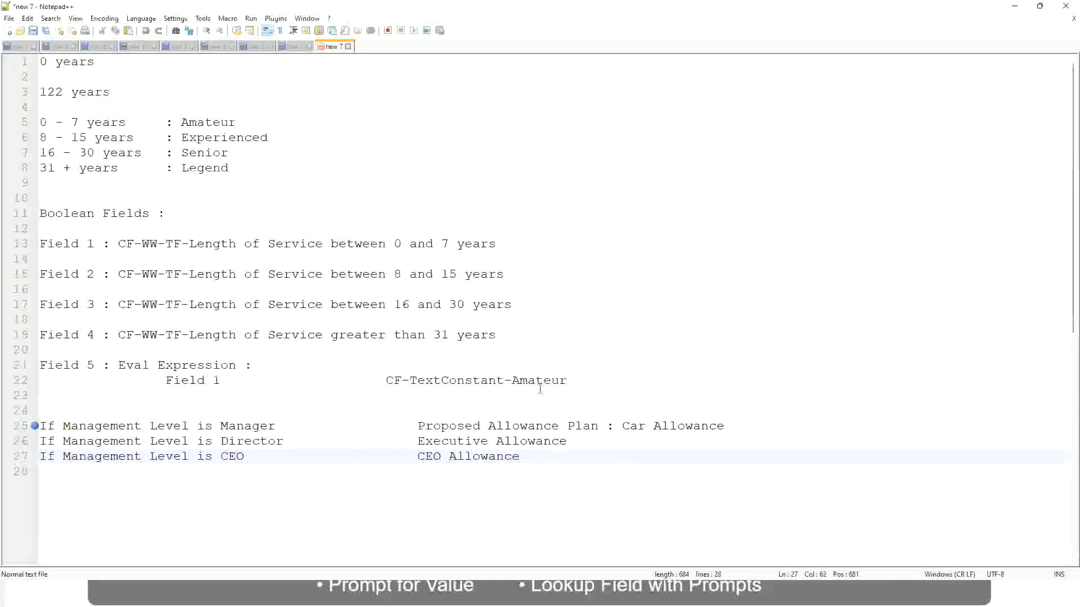
left_click(622, 425)
left_click_drag(622, 425, 725, 423)
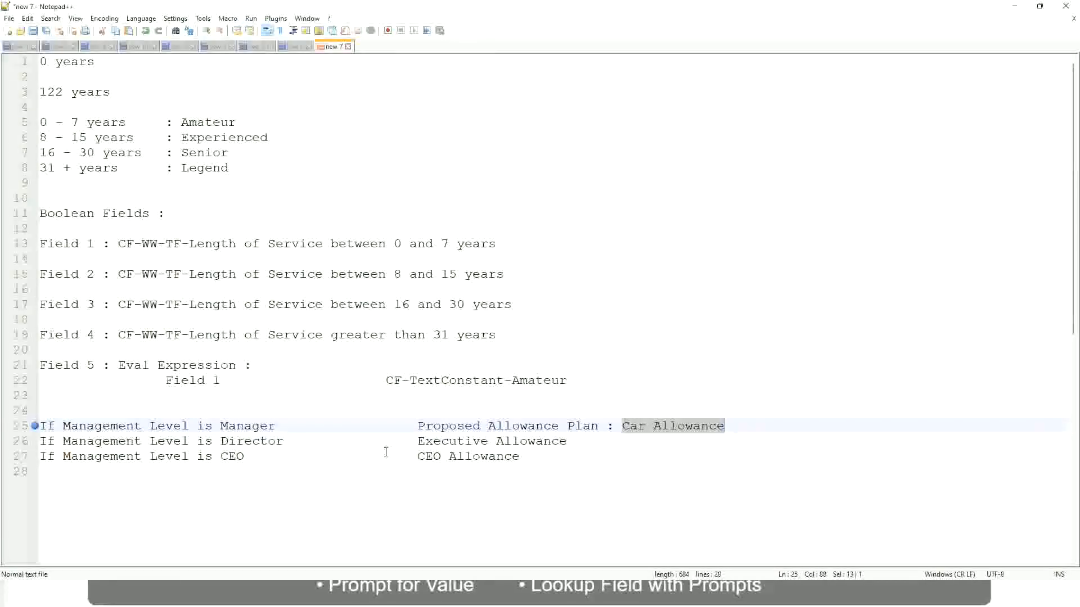
left_click(499, 426)
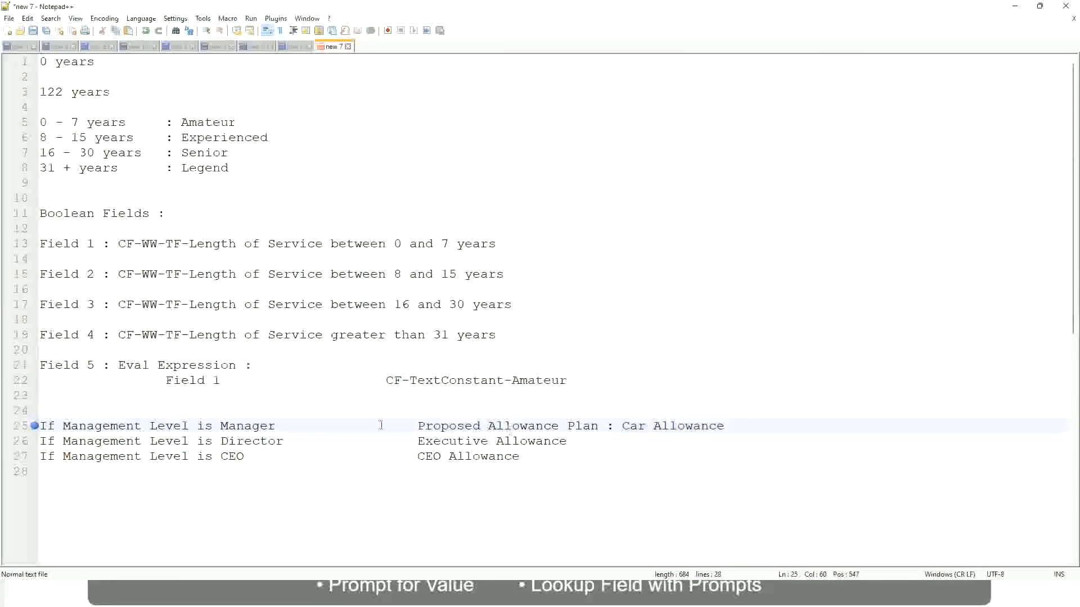
left_click(127, 426)
left_click(220, 426)
Replace the result of the Manager rule with "First Line Manager"
left_click_drag(418, 426, 740, 422)
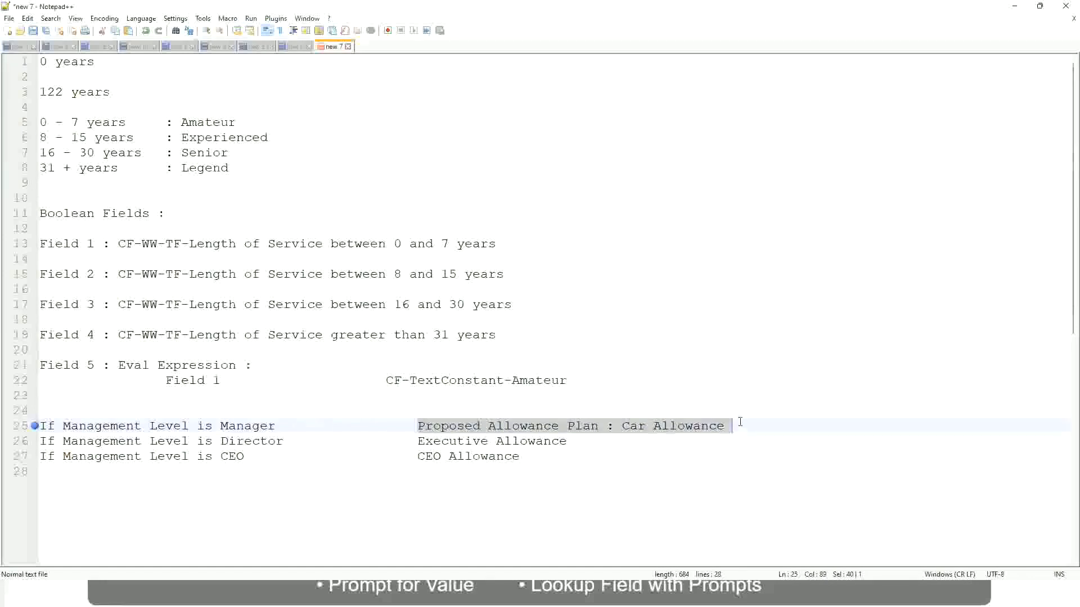
type("Managers")
key("BackSpace")
key("BackSpace")
key("BackSpace")
key("BackSpace")
key("BackSpace")
key("BackSpace")
key("BackSpace")
key("BackSpace")
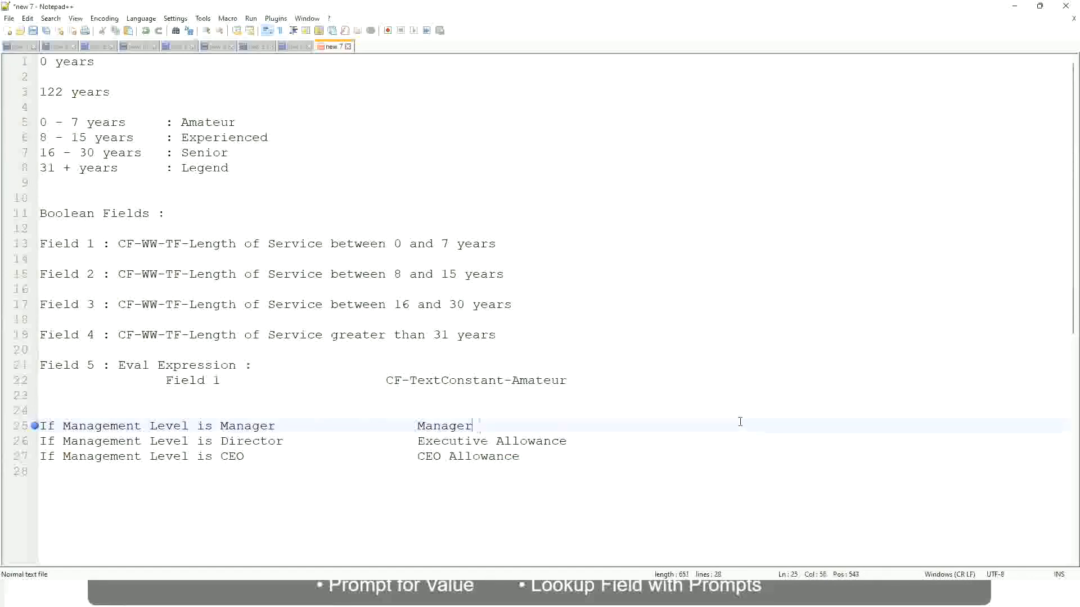
type("First Line Ma")
type("nager")
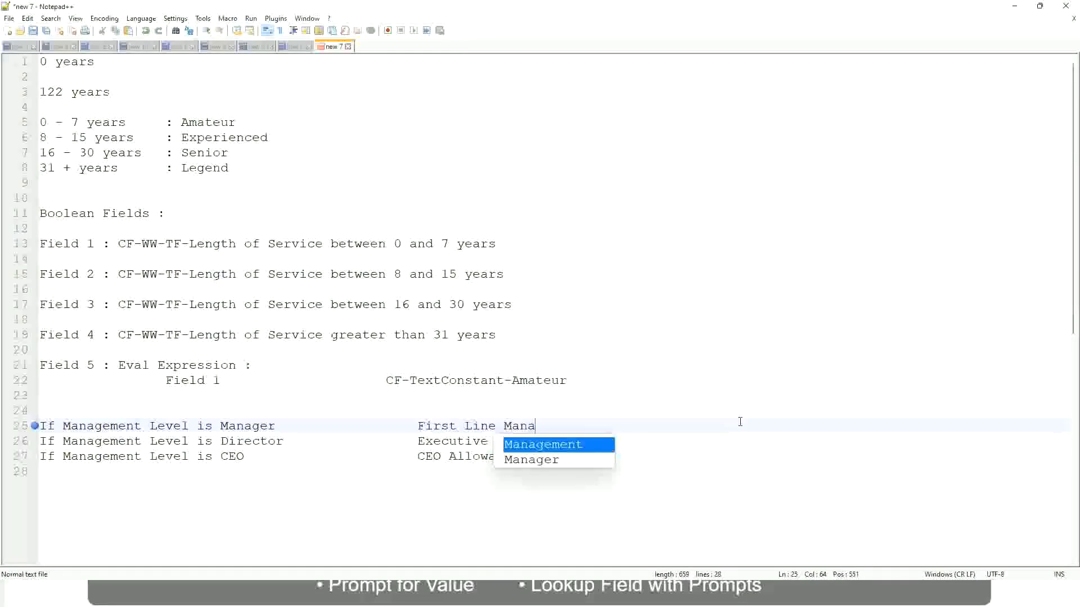
Insert "Name of the" in front of "First Line Manager" in the Manager rule's result
key("Left")
key("Left")
key("Left")
key("Left")
key("Left")
key("Left")
key("Left")
key("Left")
key("Left")
key("Left")
key("Left")
key("Left")
key("Left")
key("Left")
key("Left")
key("Left")
key("Left")
key("Left")
key("Left")
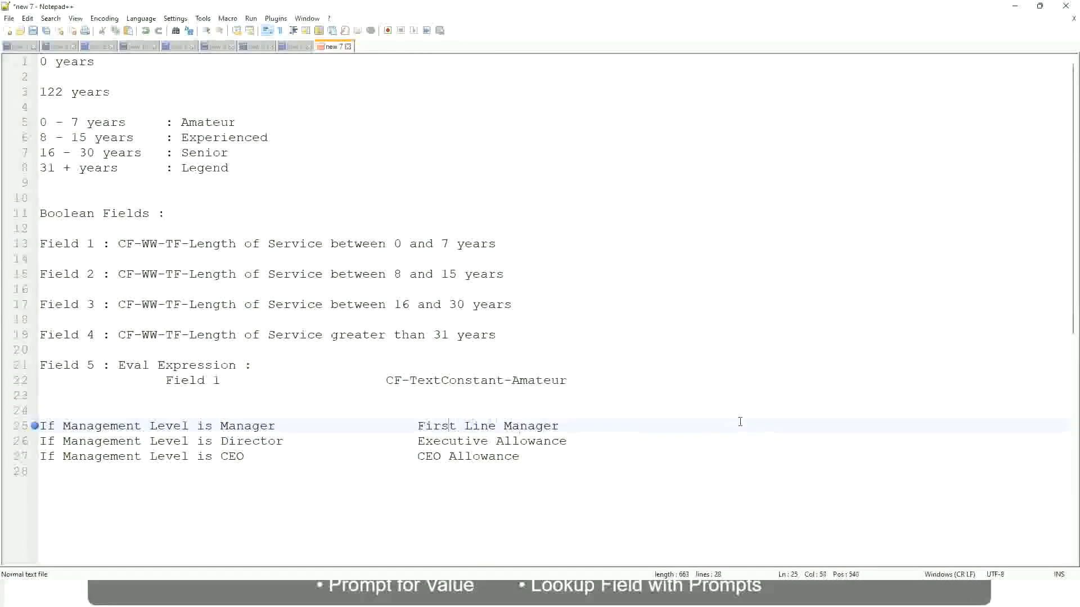
type("Name of the")
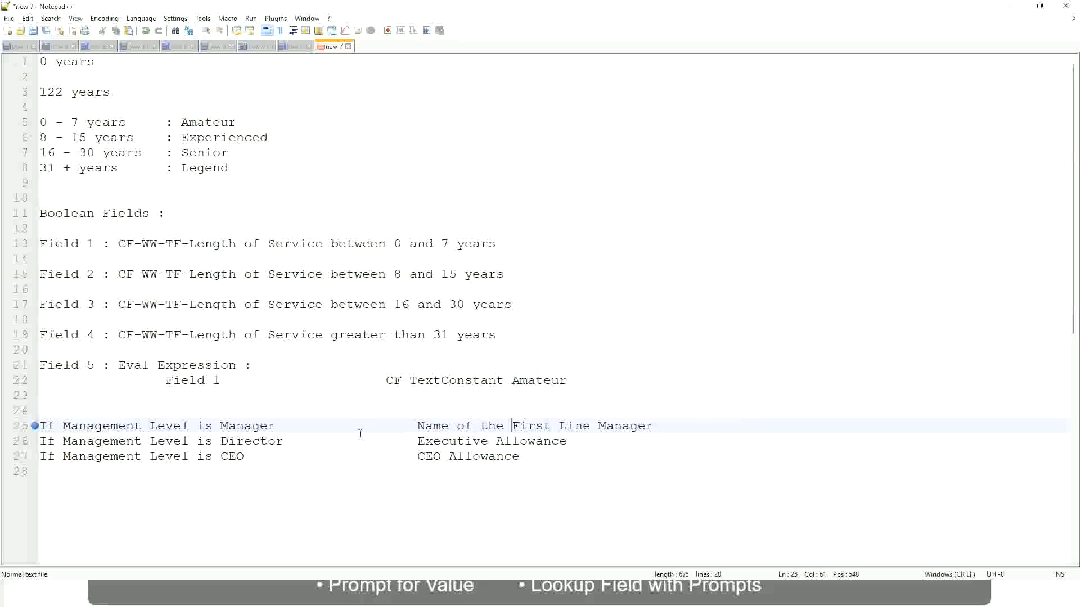
Replace the Director rule's result "Executive Allowance" with the opening words "Name of"
left_click_drag(417, 442, 567, 442)
type("Name ")
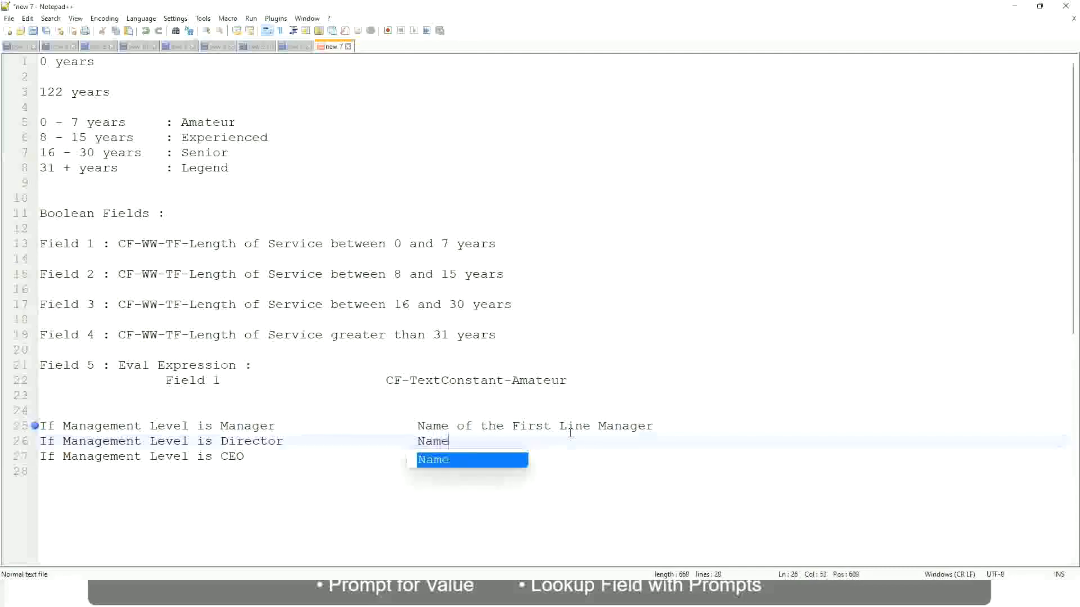
type("of the F")
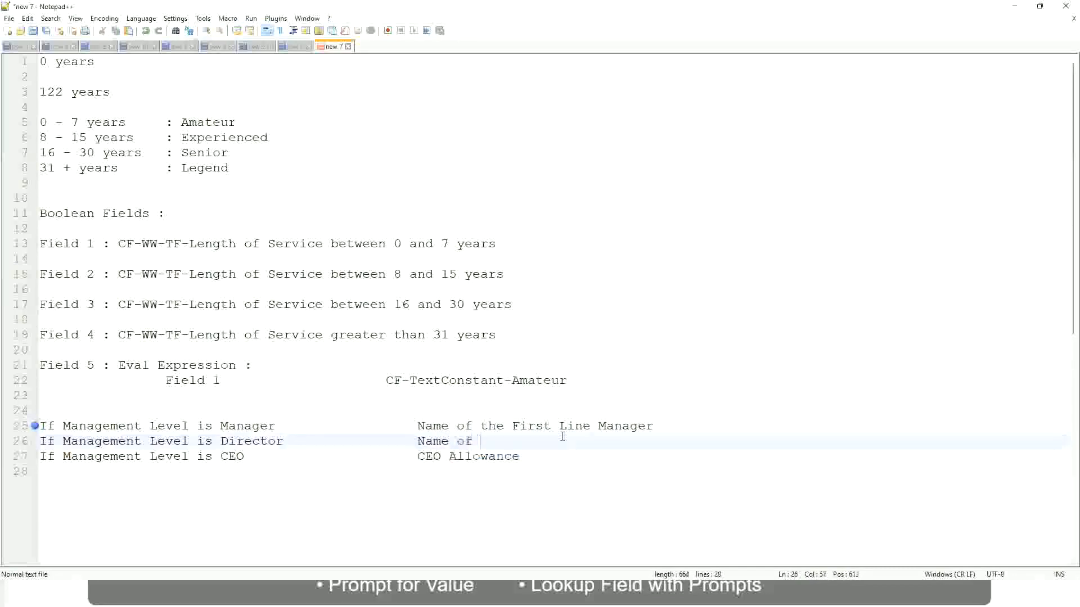
type("irst")
key("BackSpace")
key("BackSpace")
key("BackSpace")
key("BackSpace")
key("BackSpace")
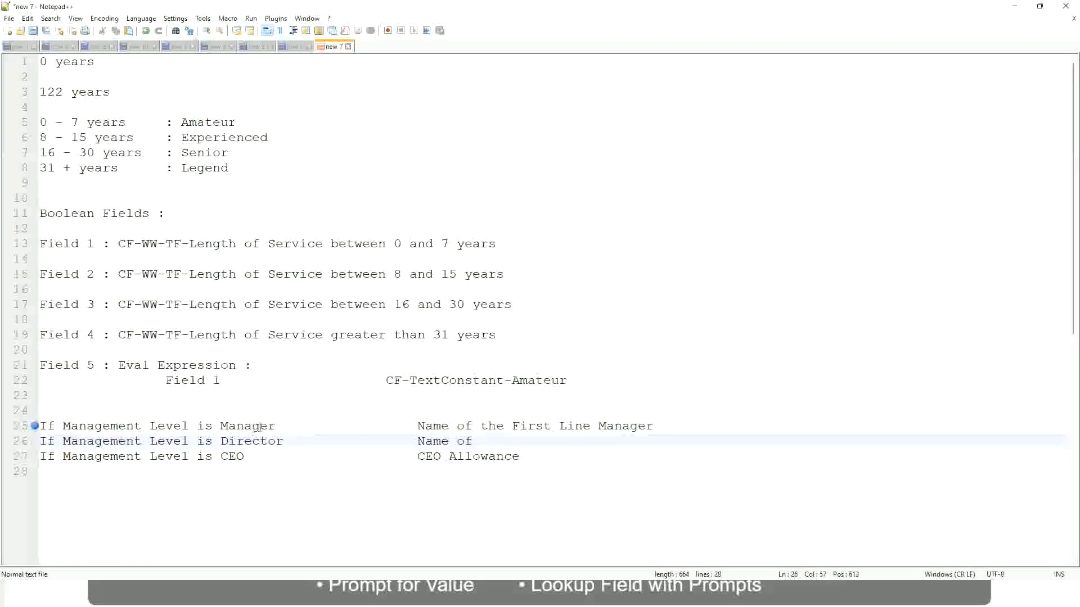
Change "First" to "Second" in the Manager rule's result and complete the Director rule's result as "Name of Manager"
double_click(528, 426)
type("Second")
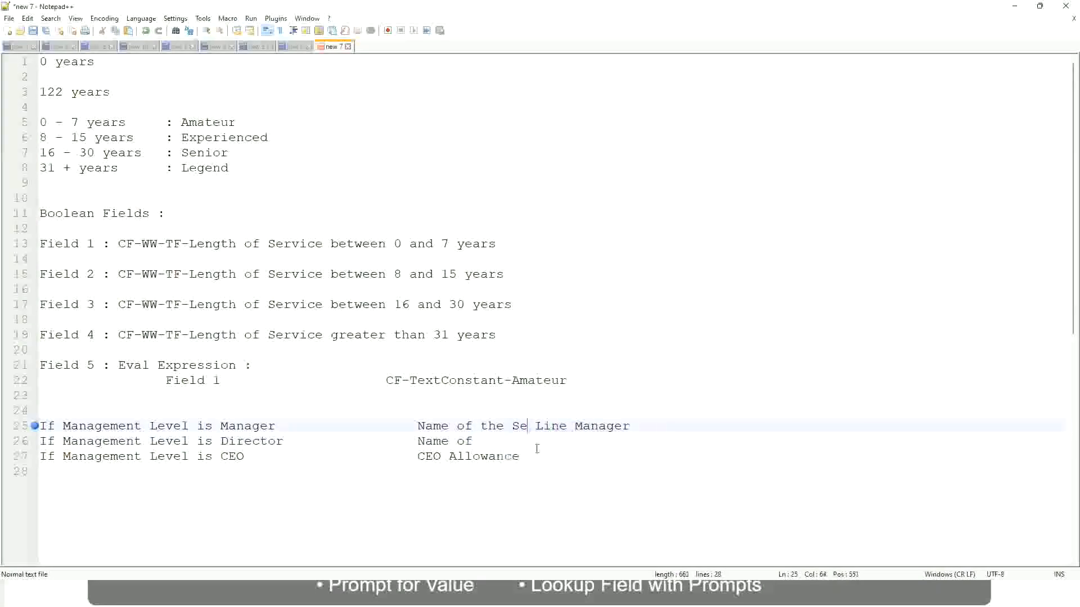
key("BackSpace")
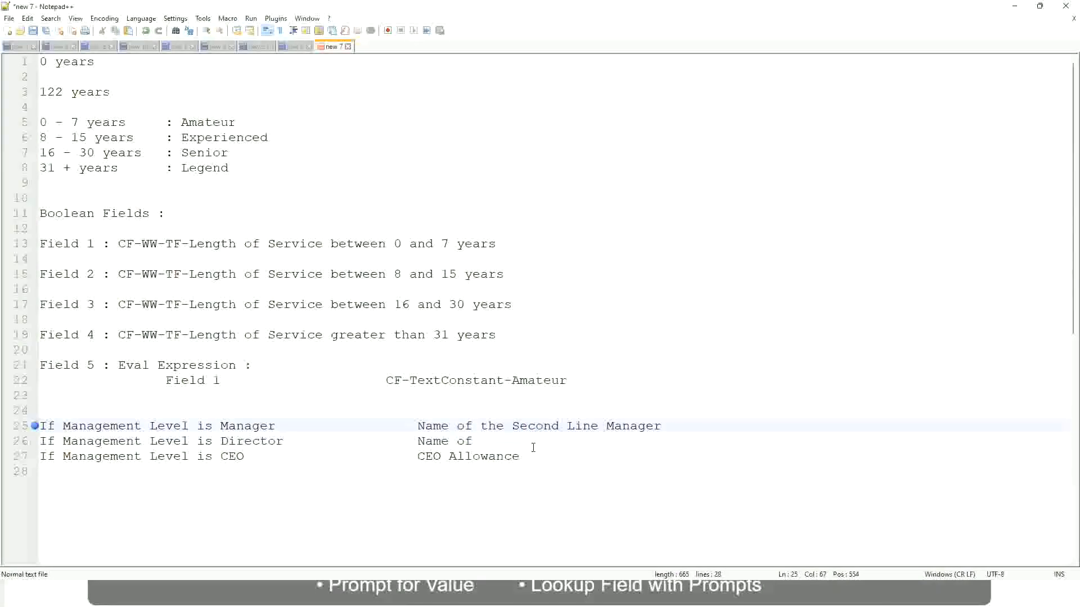
left_click(489, 441)
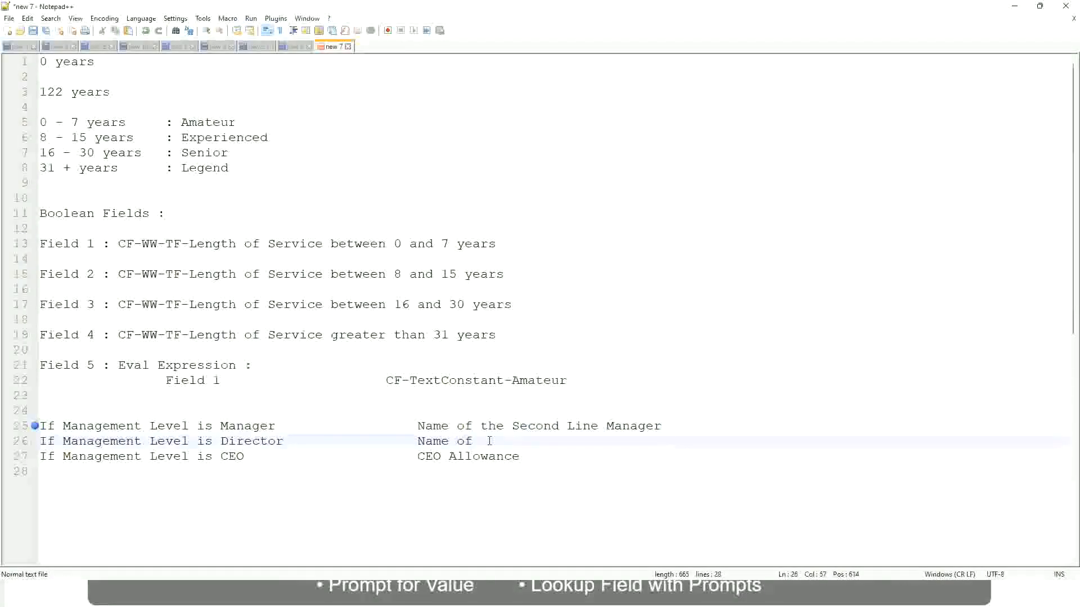
type("Manager")
Replace the CEO rule's result with "name of CEO/Himself/Herself"
left_click_drag(417, 457, 535, 456)
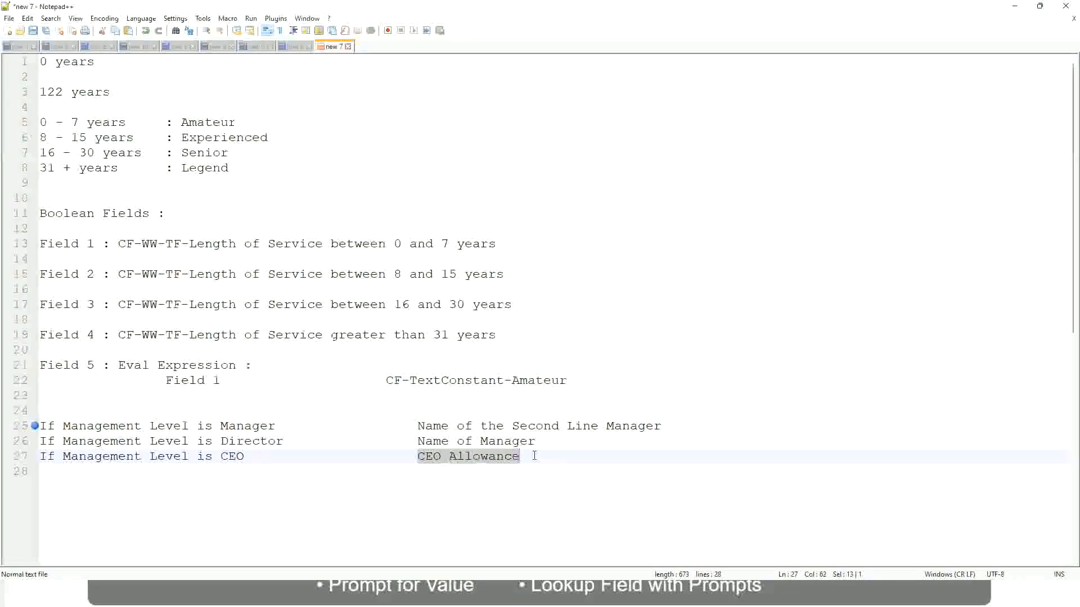
type("name of CEO")
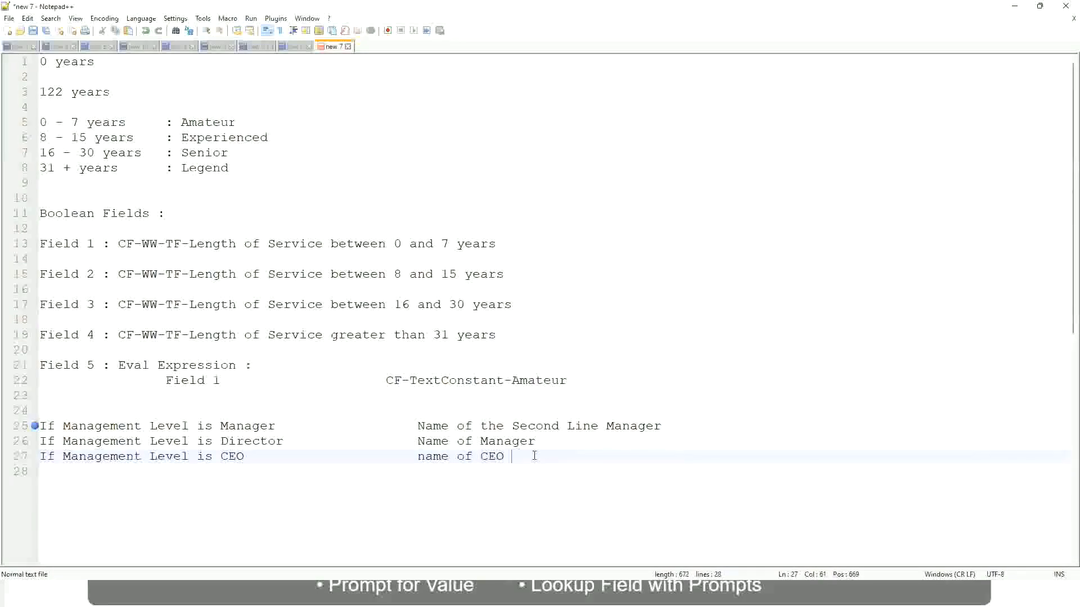
key("BackSpace")
type("/Himself/Herself")
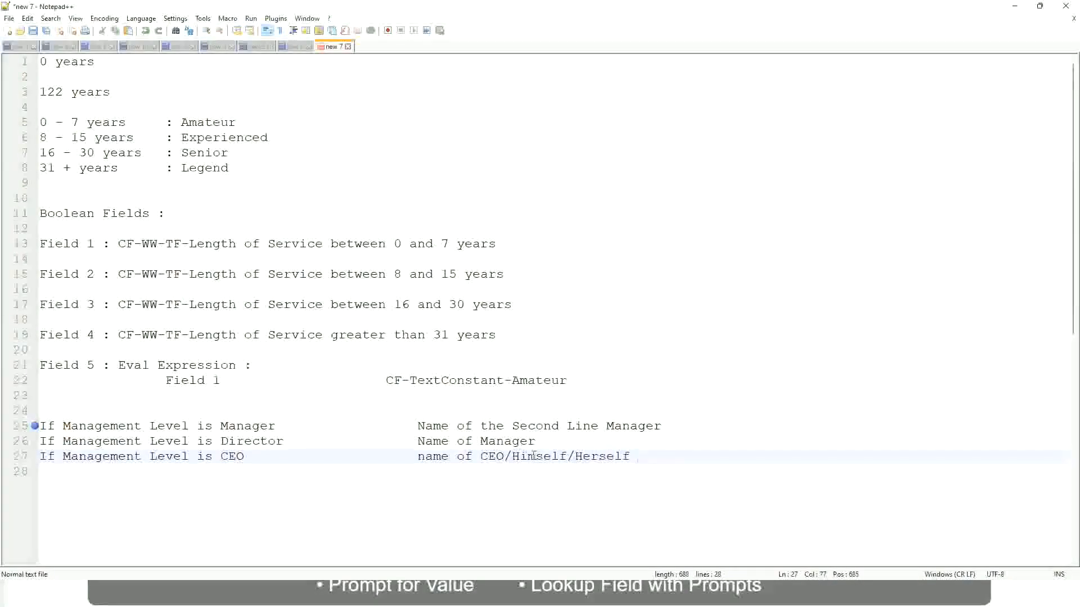
Go through the three Management Level conditions and examine the result each one returns, especially the Manager rule's
left_click(386, 458)
left_click(165, 425)
left_click(251, 426)
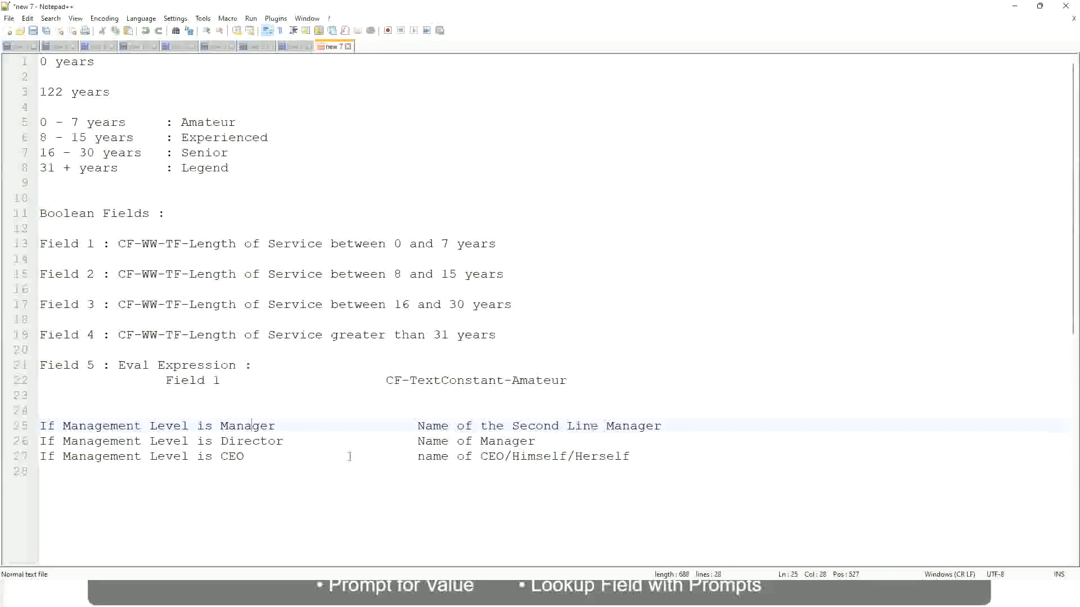
left_click(127, 443)
left_click(267, 441)
left_click(536, 442)
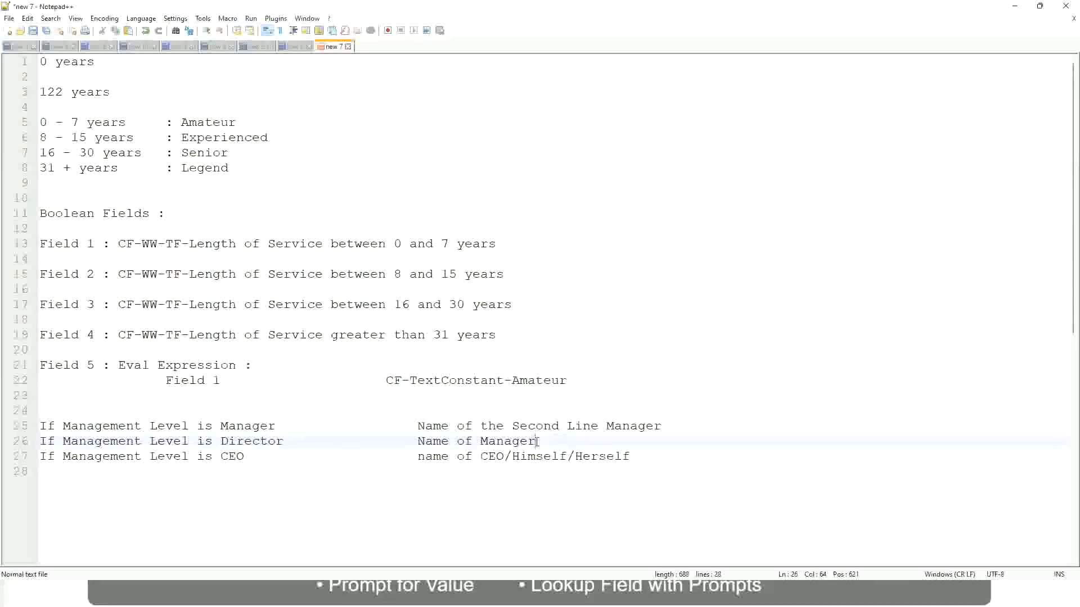
left_click(242, 442)
left_click(233, 458)
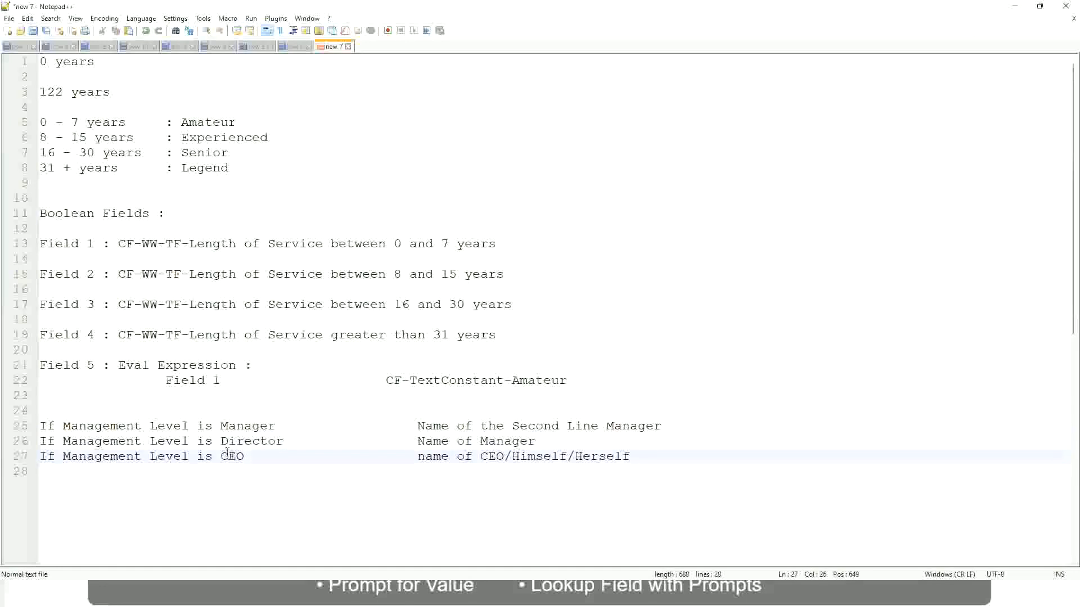
left_click(505, 458)
left_click(628, 455)
left_click_drag(652, 454, 35, 426)
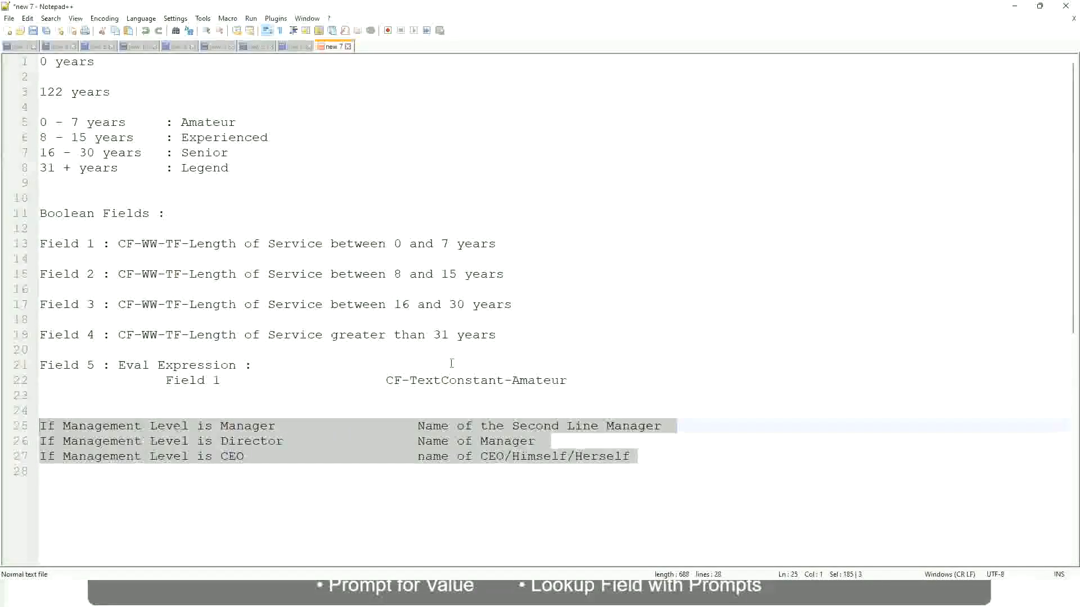
left_click(456, 426)
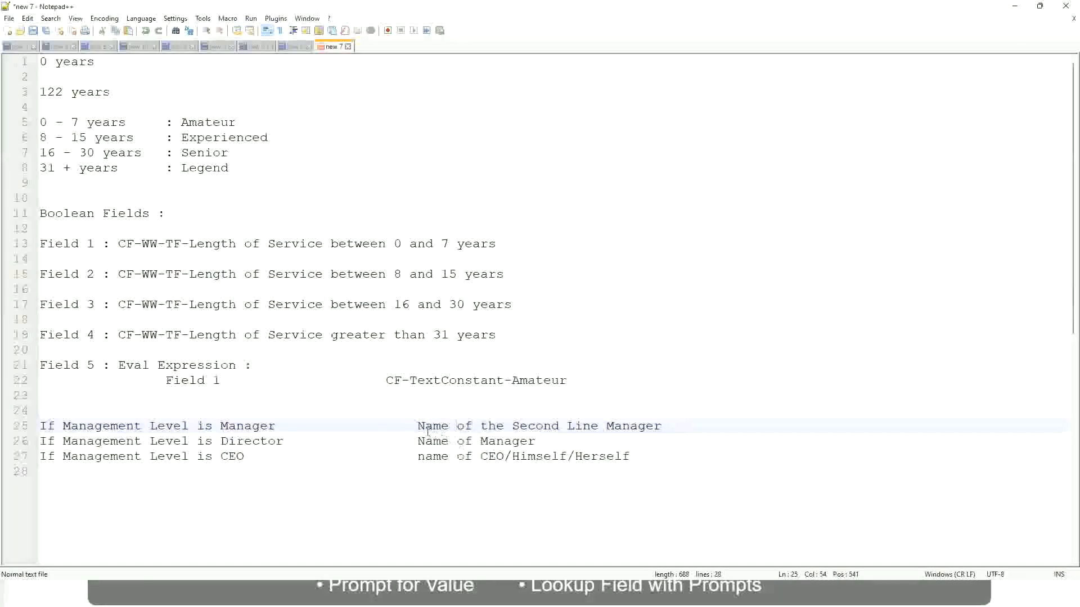
left_click_drag(417, 425, 662, 426)
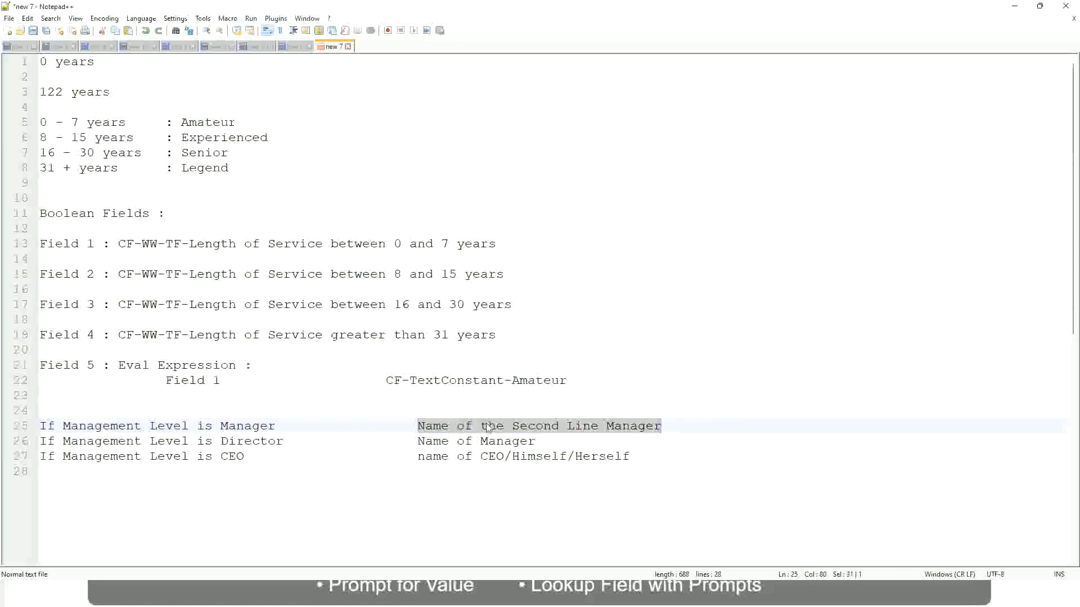
left_click(505, 432)
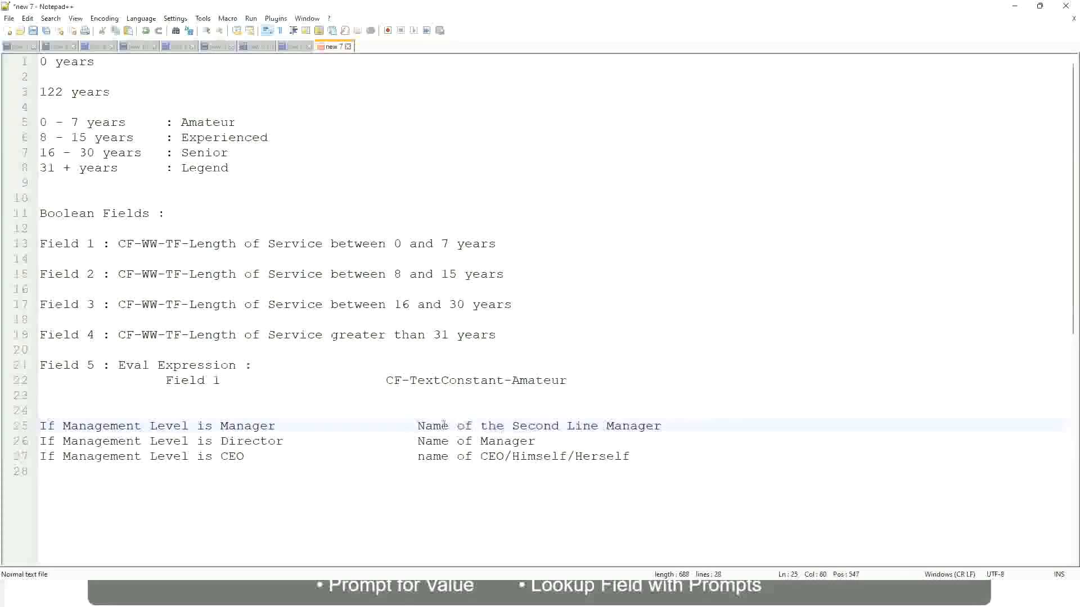
left_click_drag(417, 426, 664, 424)
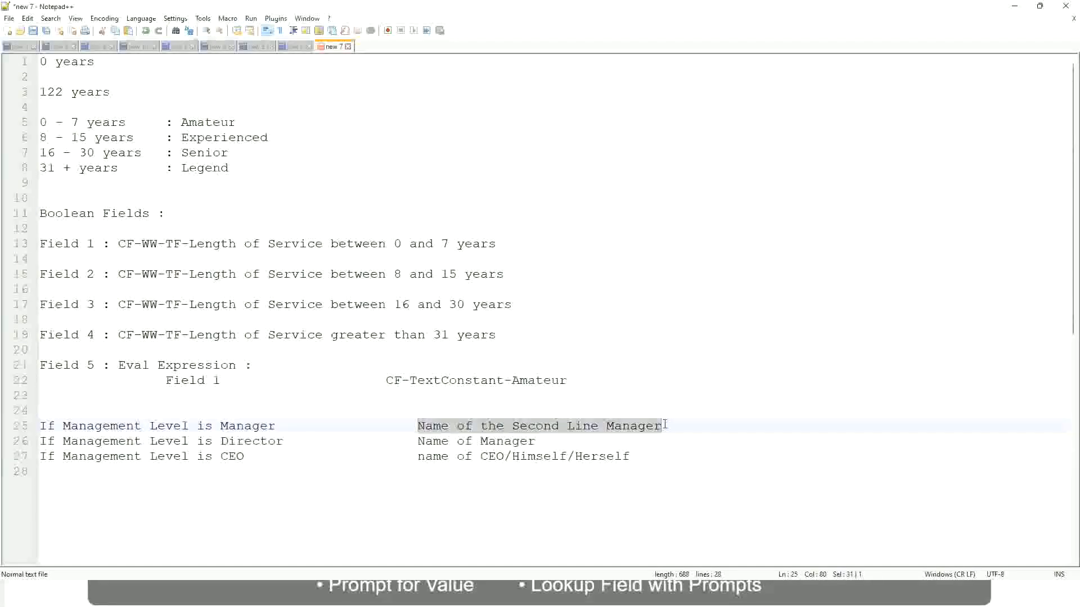
left_click(554, 427)
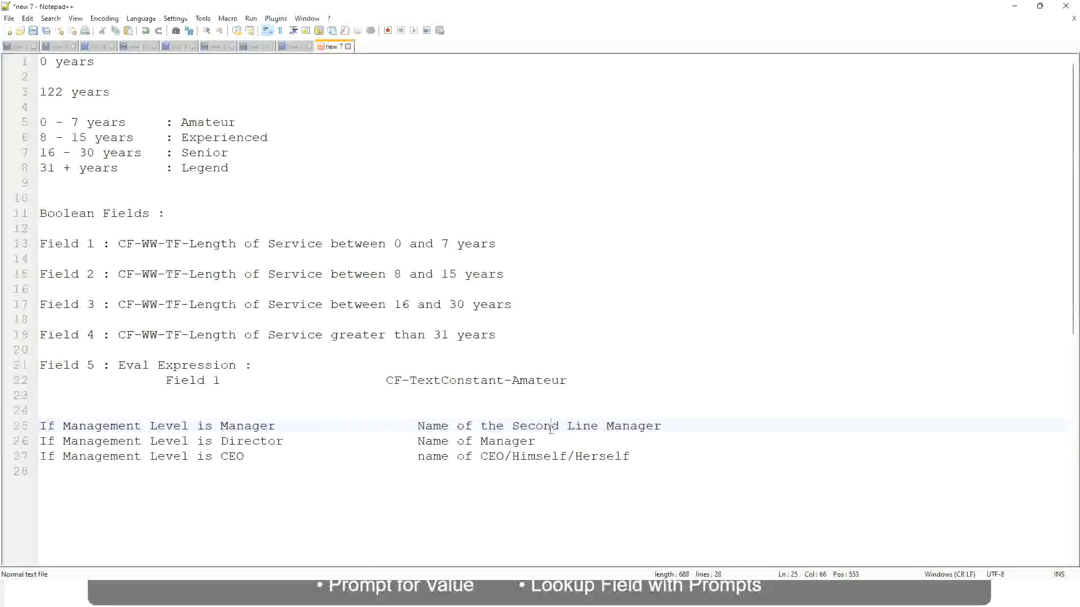
left_click(281, 426)
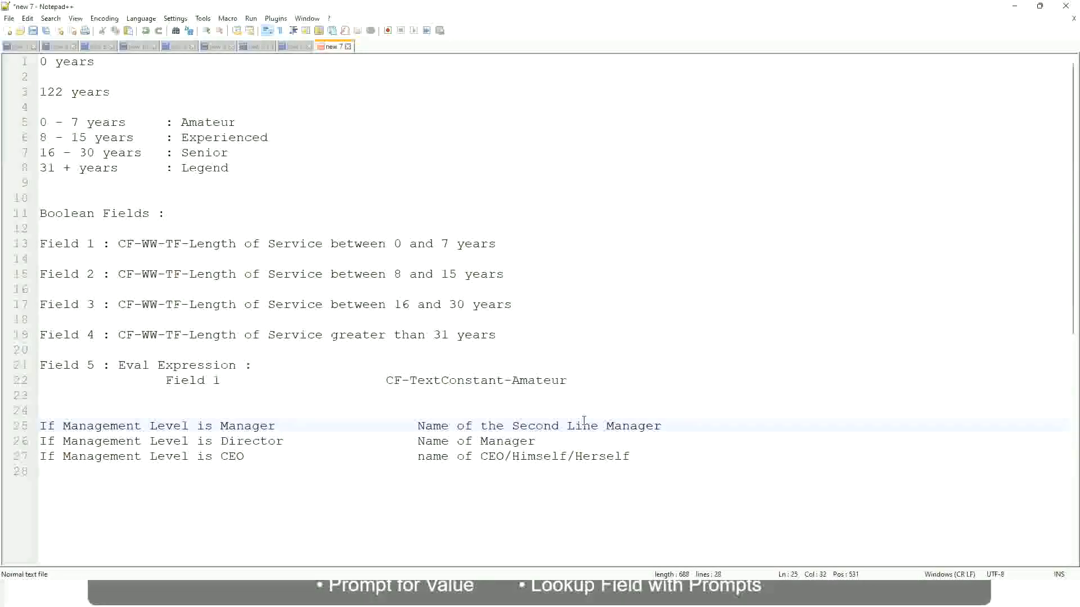
left_click(554, 424)
left_click_drag(593, 424, 599, 425)
left_click(678, 423)
left_click(637, 417)
Compare the fixed experience labels of the years-of-service bands with the name results of the Management Level rules
double_click(207, 125)
double_click(207, 139)
double_click(206, 153)
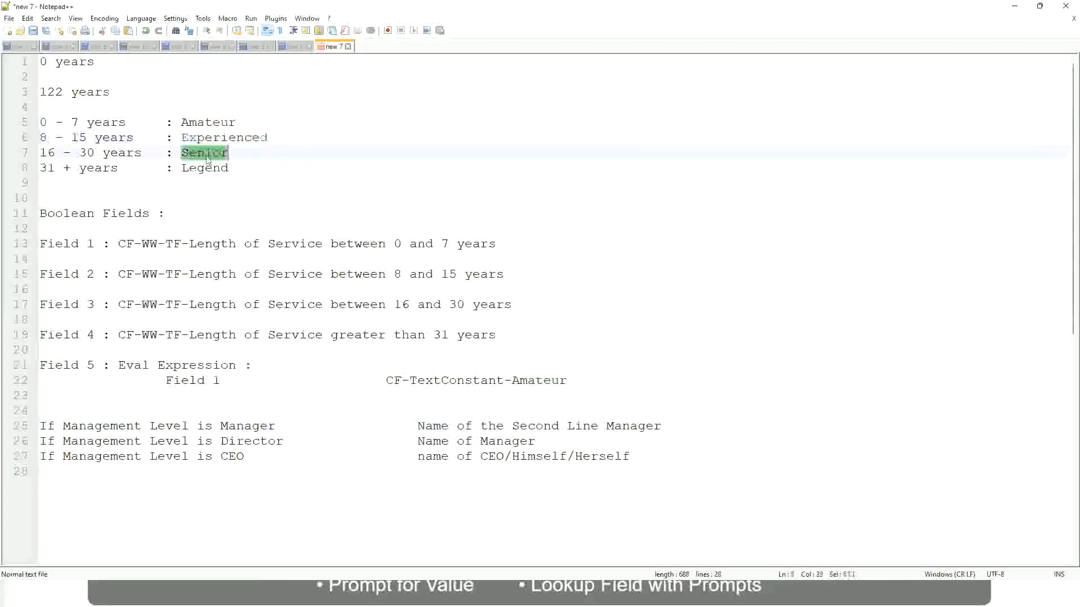
left_click(205, 168)
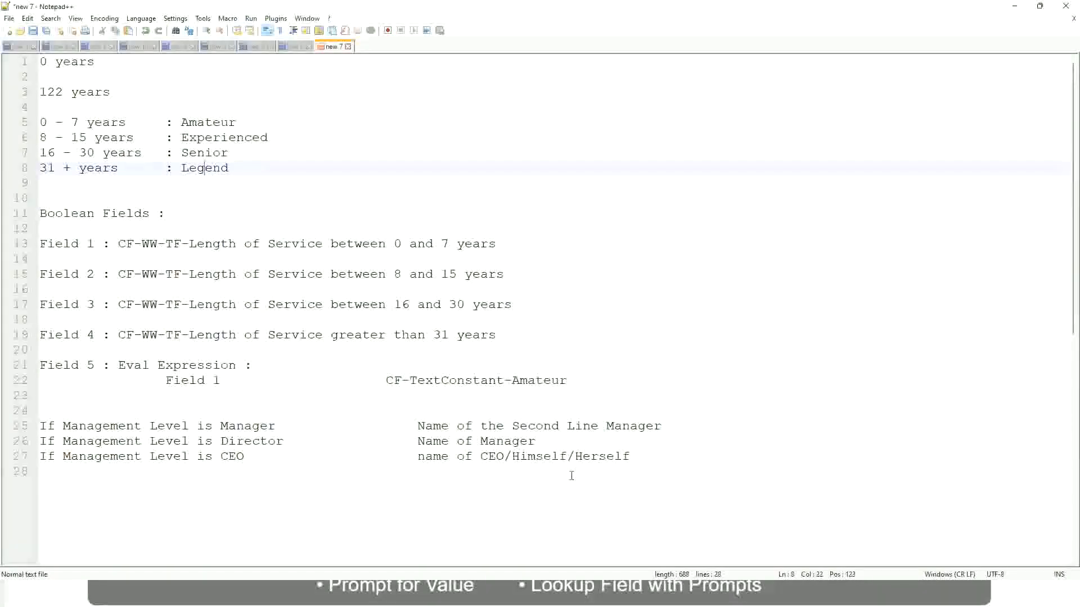
left_click(553, 456)
left_click(502, 441)
left_click(519, 429)
left_click(293, 447)
Switch to Workday and close the save confirmation of the Lookup Range Band calculated field
key("alt+Tab")
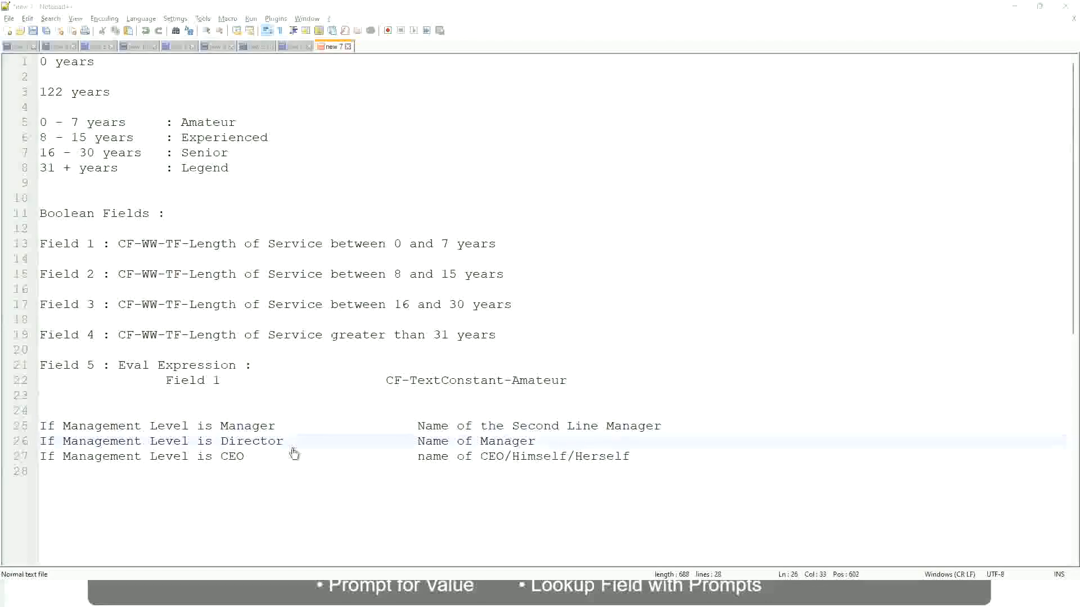
scroll(399, 197, "down", 4)
scroll(420, 216, "up", 4)
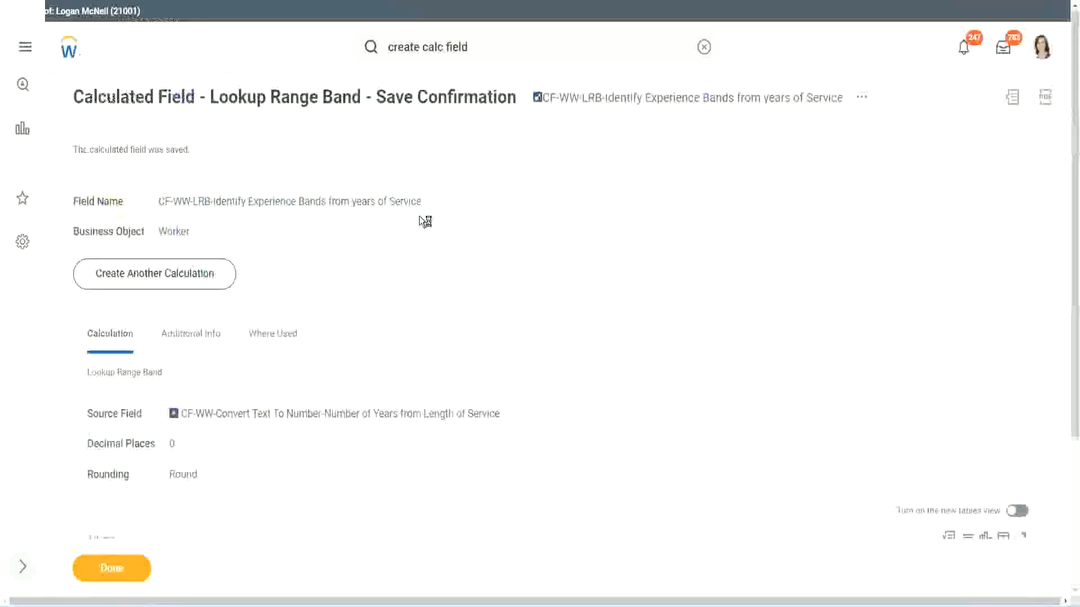
right_click(634, 102)
left_click(668, 169)
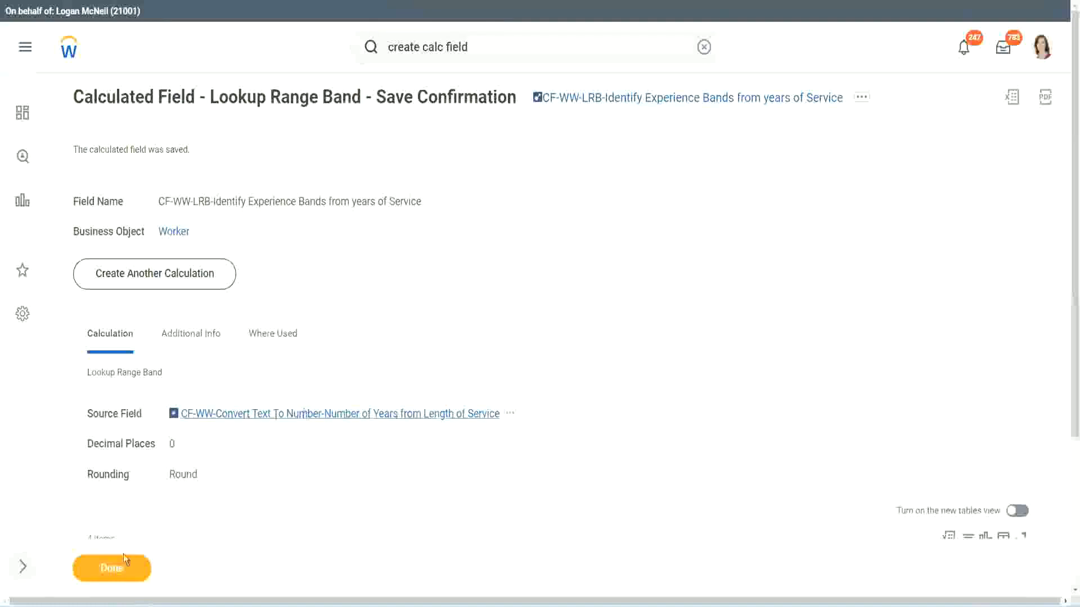
left_click(104, 571)
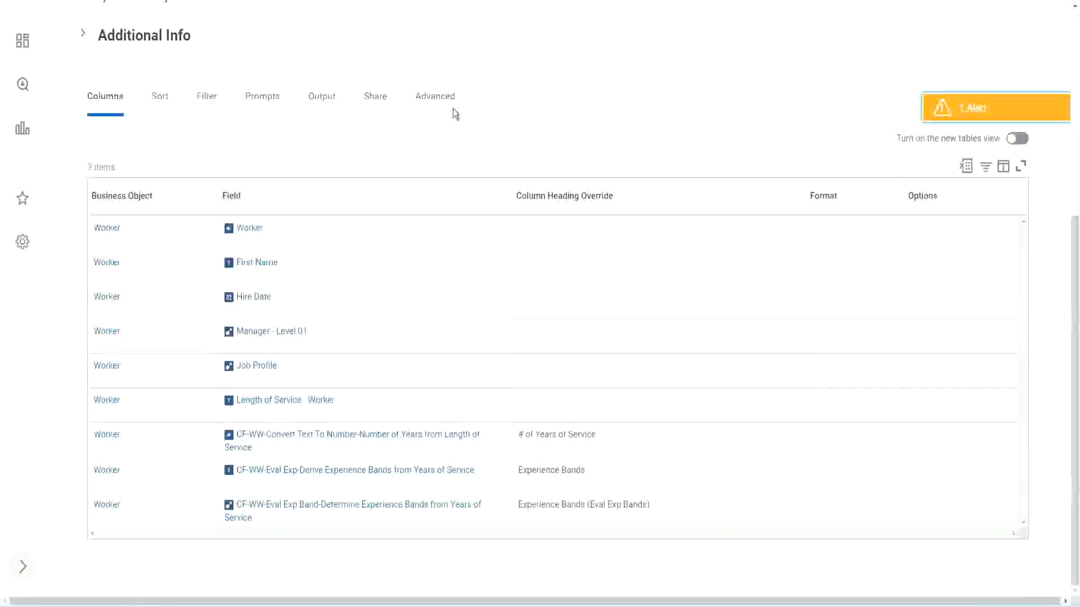
Open the custom report WW Employee Details for editing
scroll(467, 146, "up", 5)
scroll(469, 133, "up", 2)
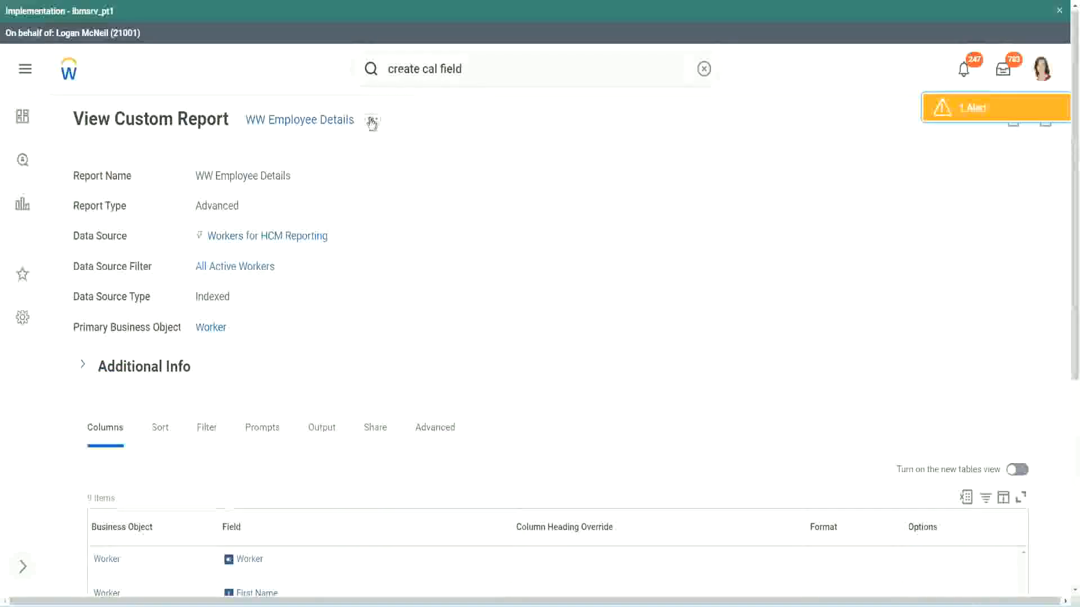
left_click(372, 119)
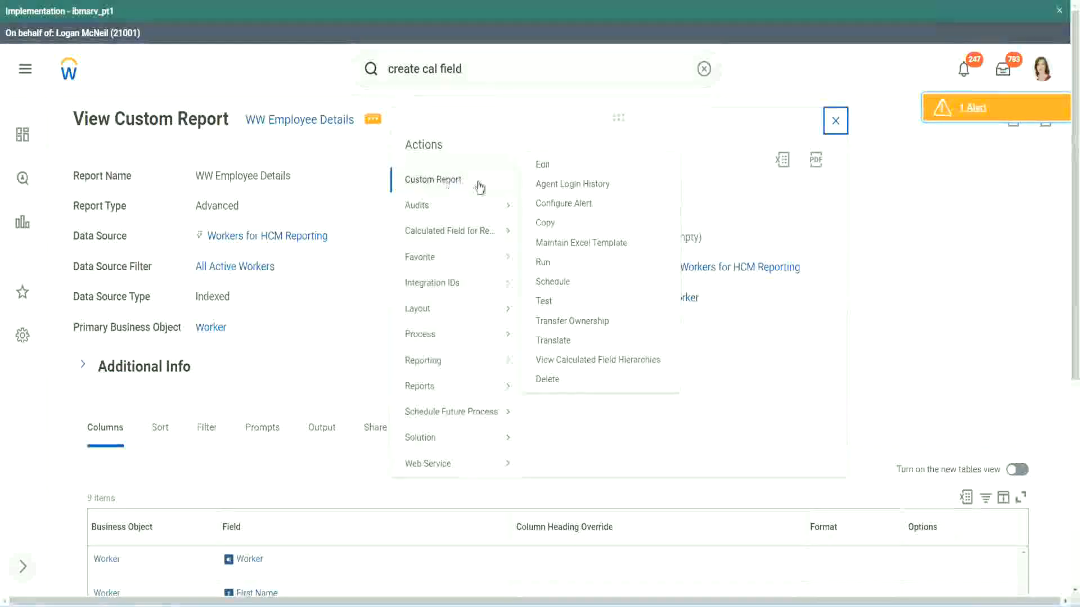
left_click(549, 165)
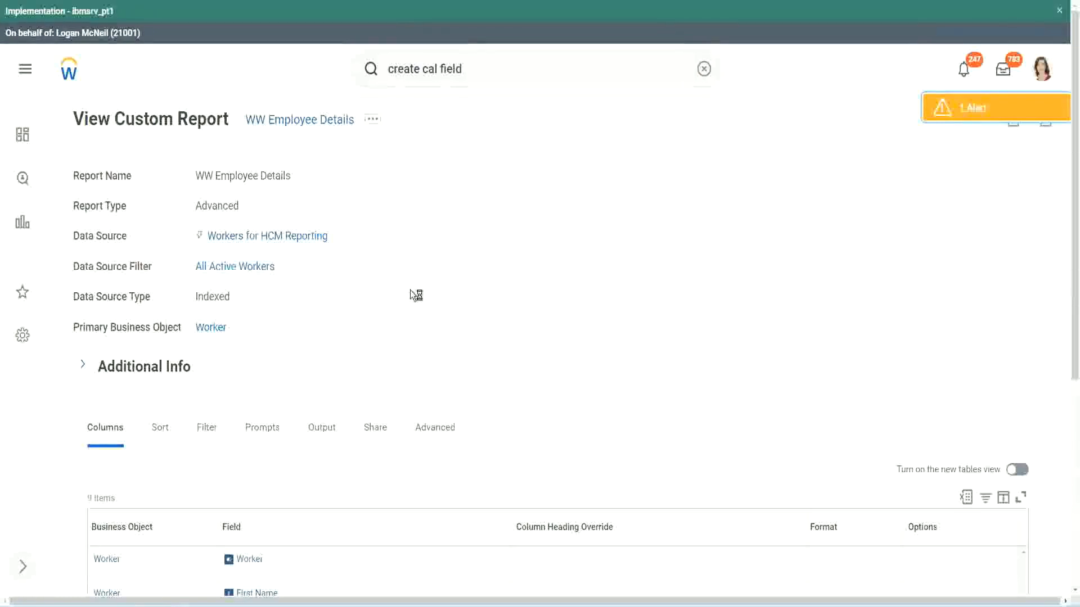
Add a Worker column after the last report column, using the field CF-WW-LRB-Identify Experience Bands from years of Service
scroll(410, 293, "down", 5)
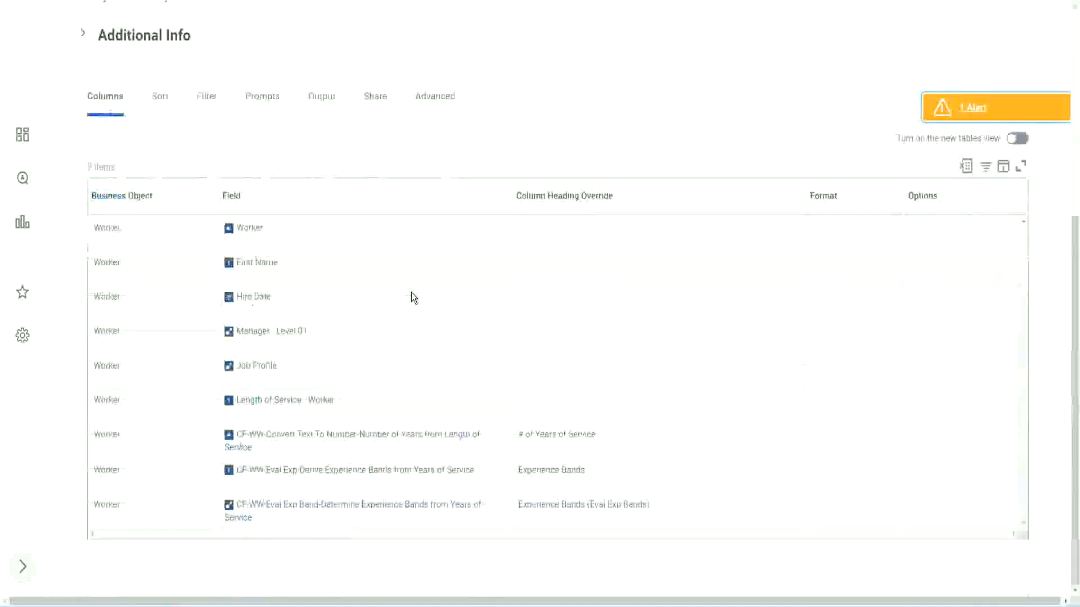
scroll(405, 313, "down", 8)
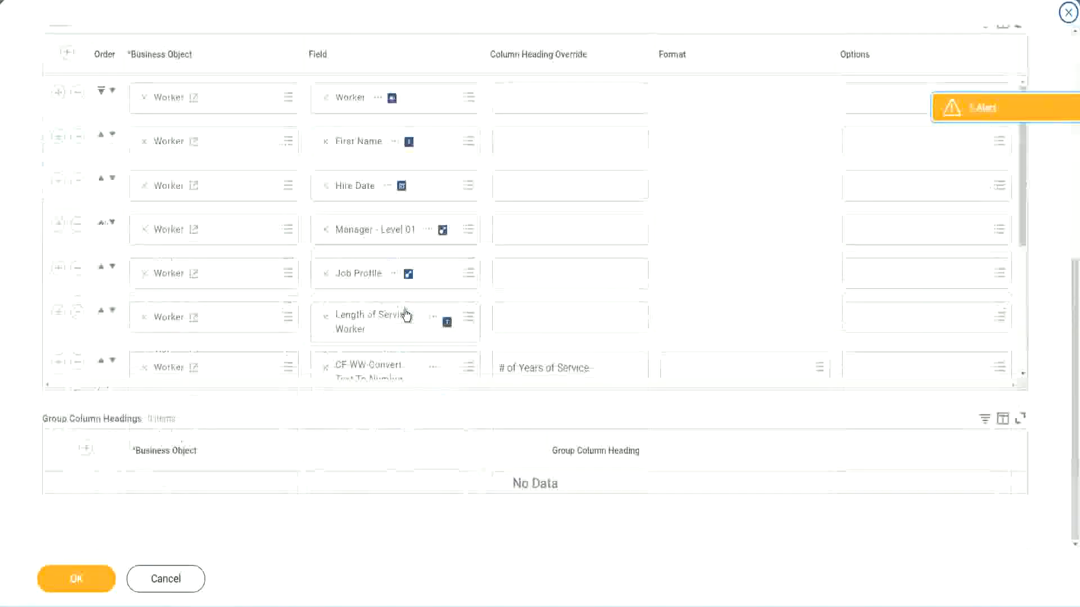
scroll(248, 325, "down", 4)
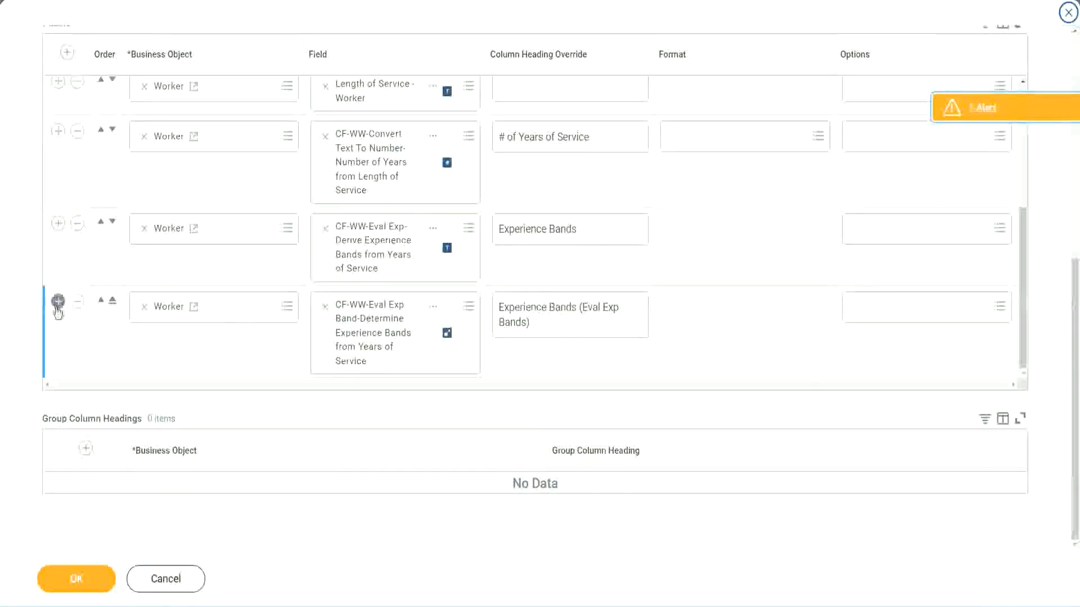
left_click(58, 301)
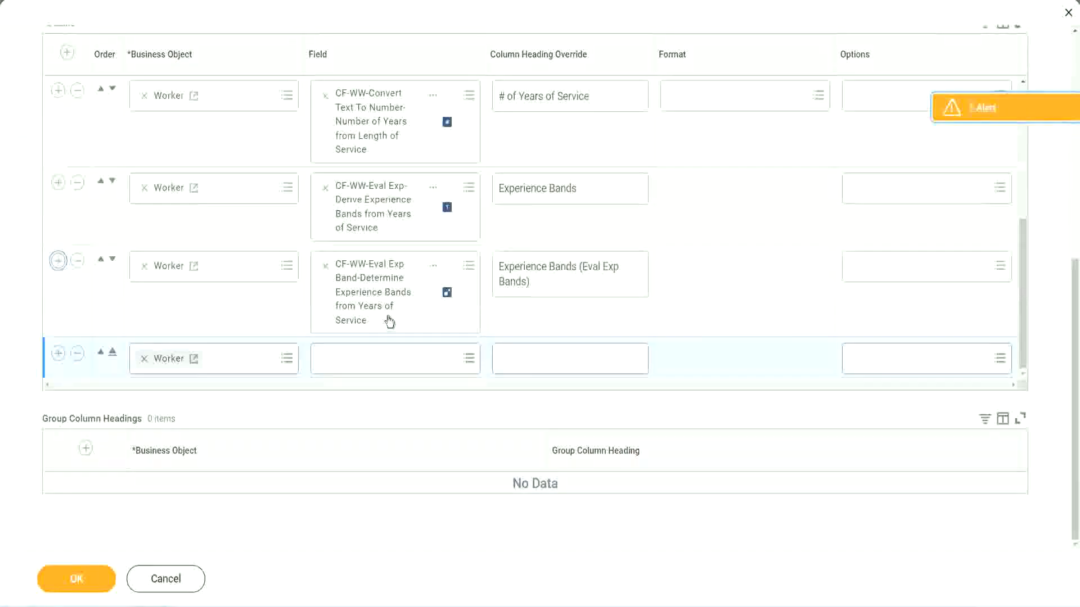
left_click(366, 358)
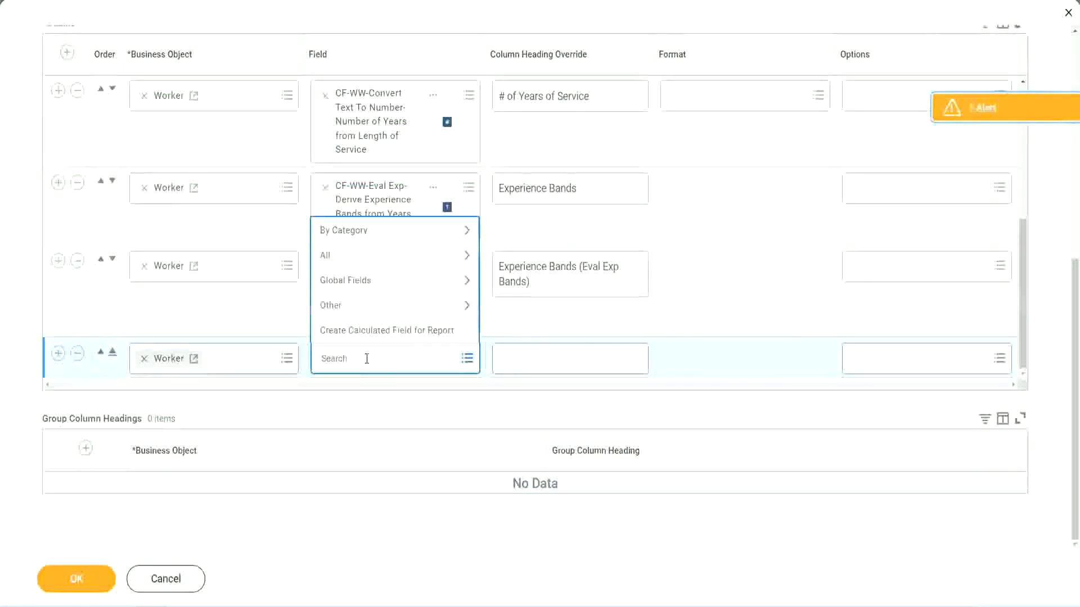
key("ctrl+v")
key("Return")
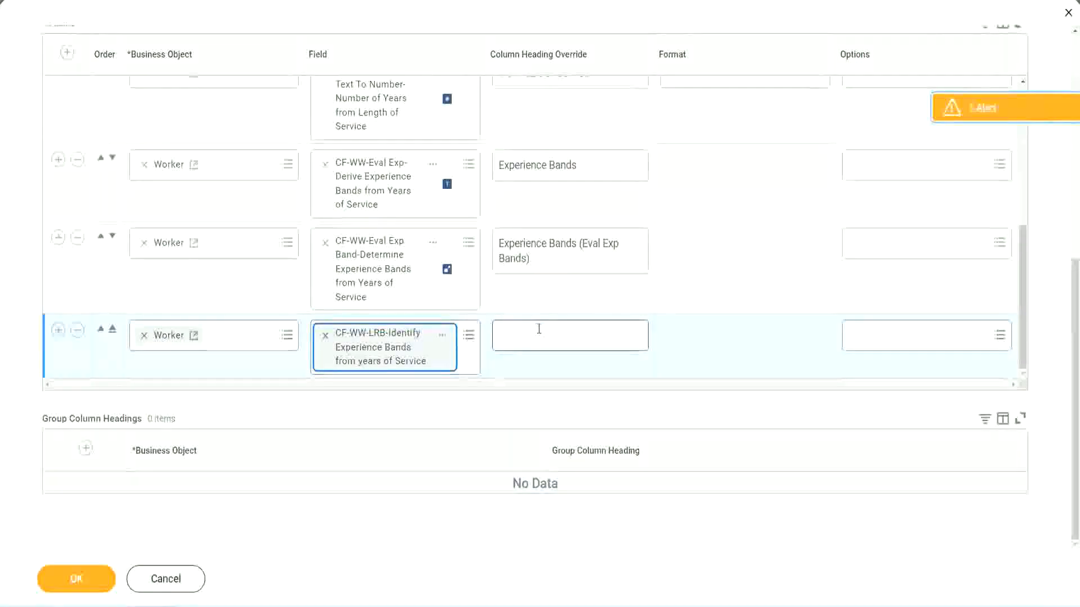
Set the new LRB column's heading override to "Experience Bands (LRB)"
left_click(538, 329)
type("Ex")
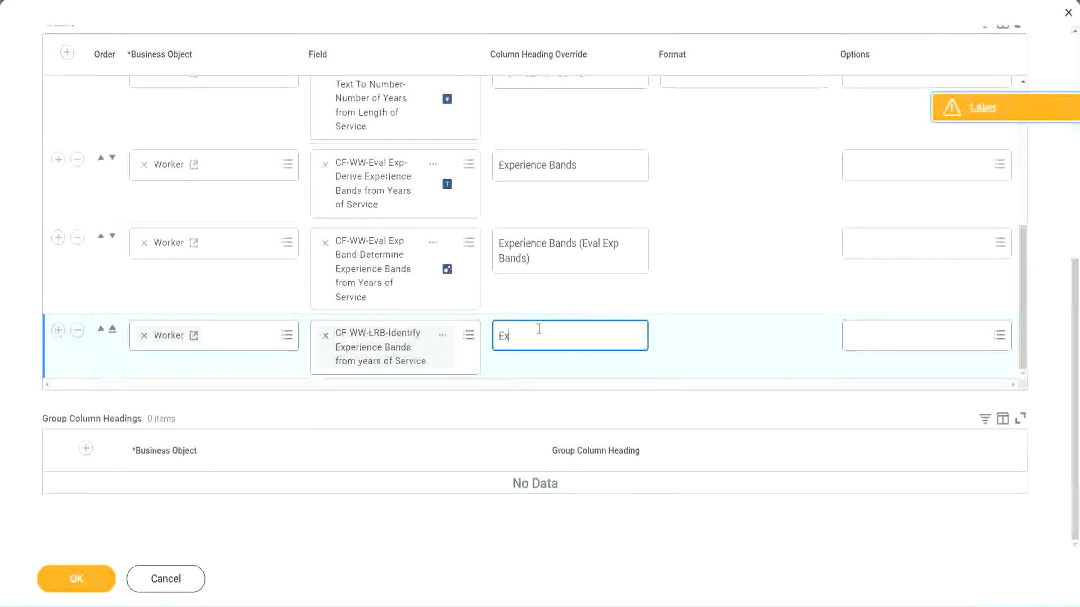
type("perienc")
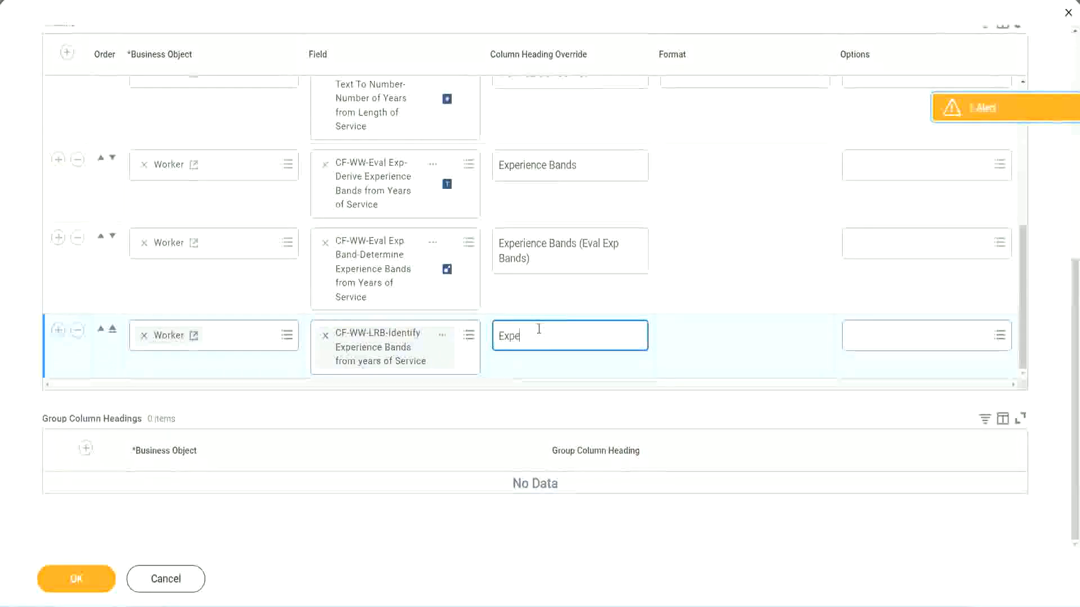
key("BackSpace")
key("BackSpace")
key("BackSpace")
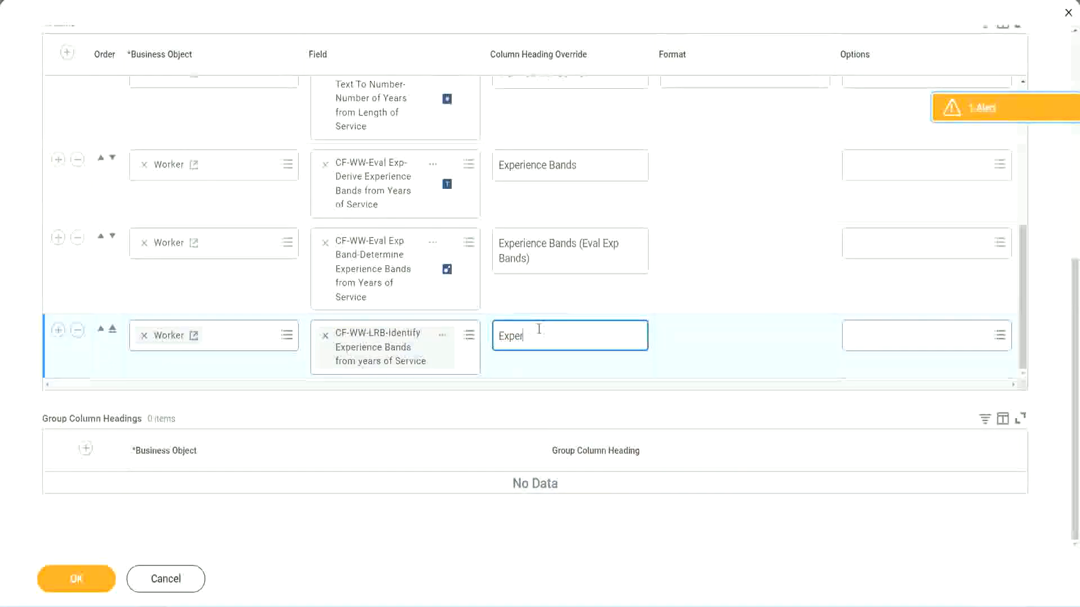
type("ience Bands (LRB)")
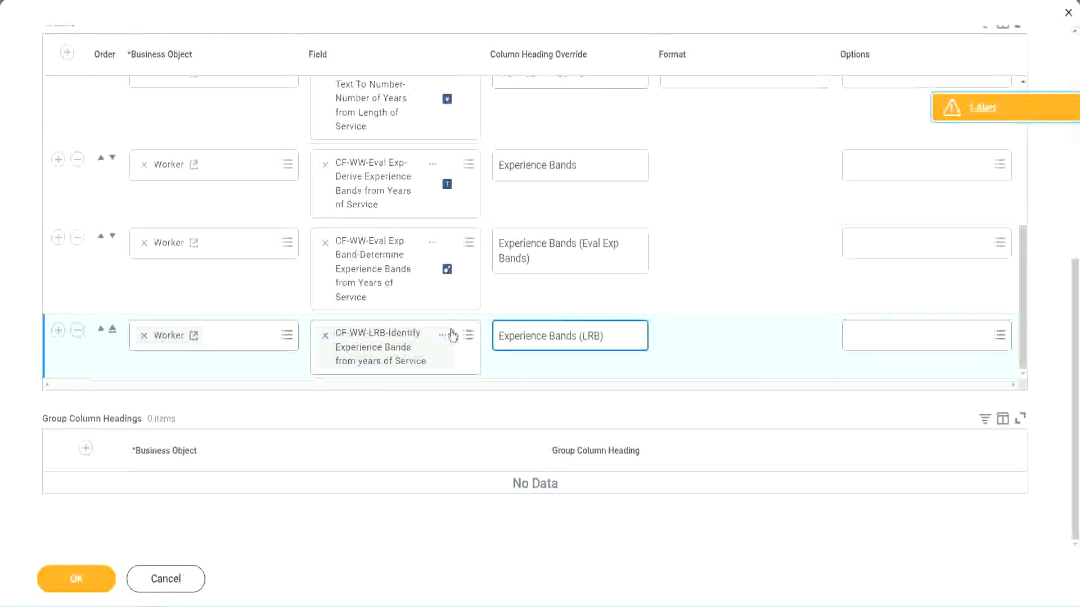
Save the report changes and run WW Employee Details with the worker type prompts left blank
left_click(94, 589)
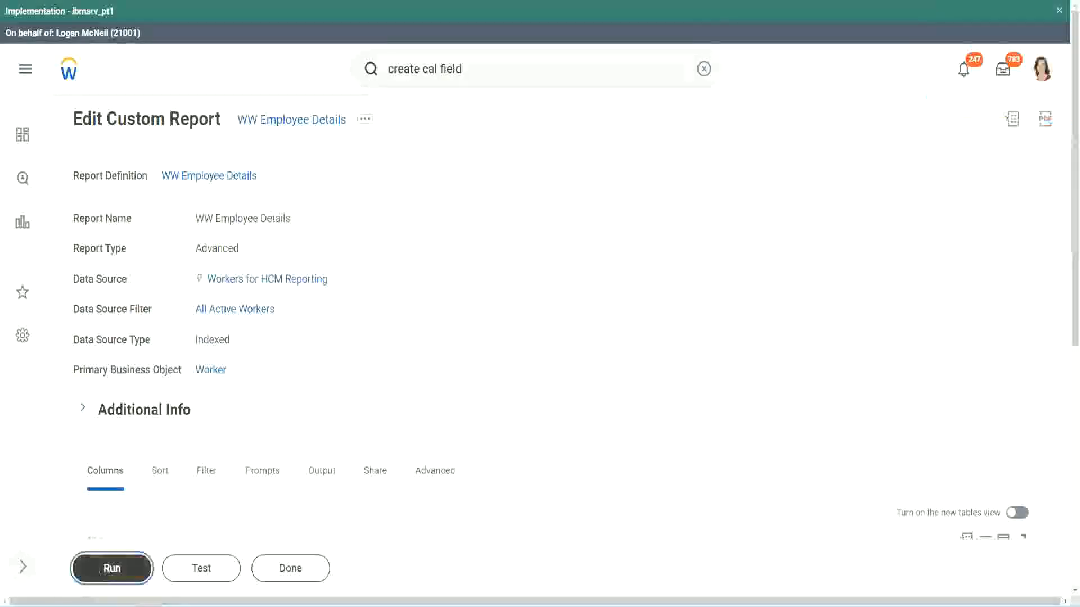
left_click(112, 569)
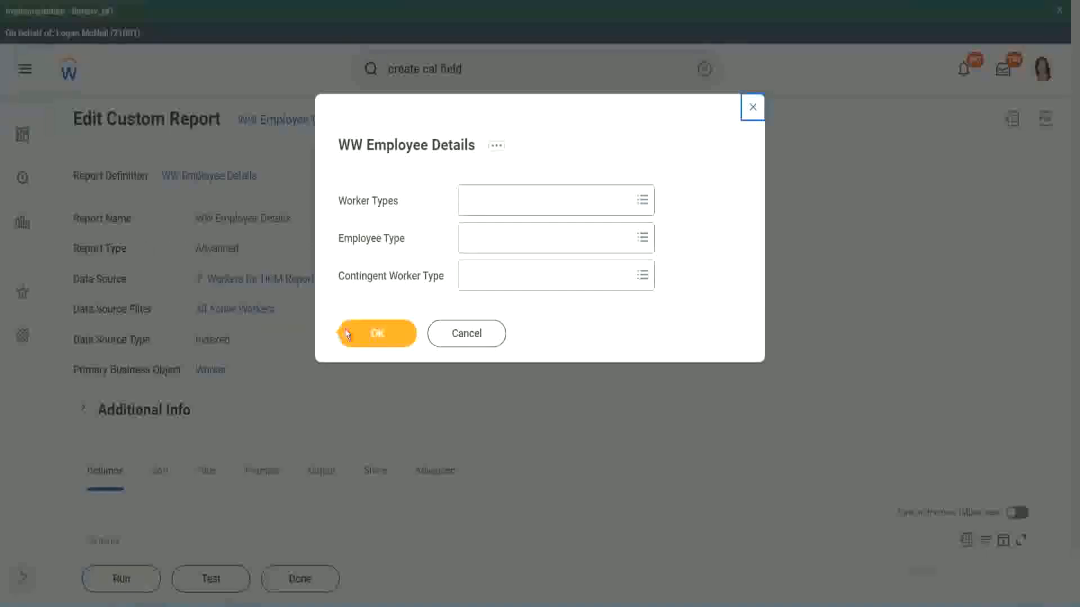
left_click(383, 337)
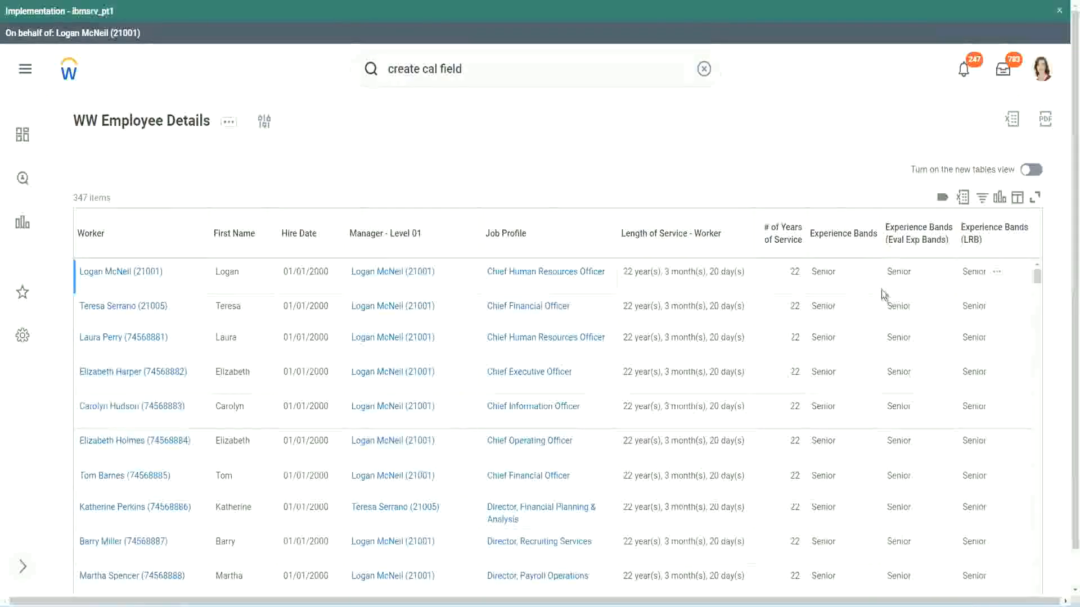
Compare the Experience Bands, Experience Bands (Eval Exp Bands) and Experience Bands (LRB) columns across the workers in the report
double_click(826, 272)
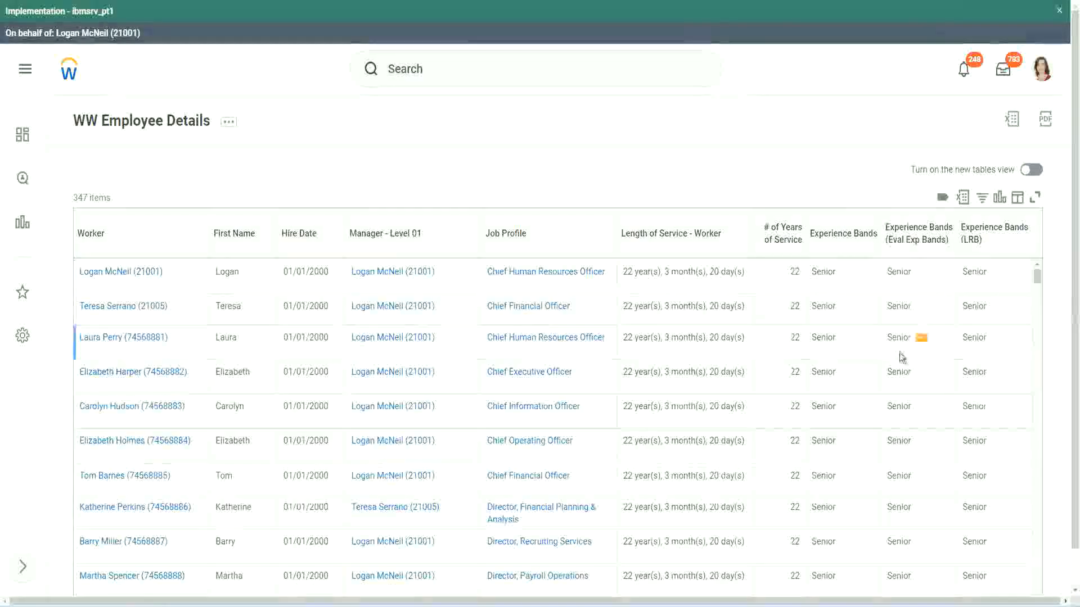
scroll(899, 353, "down", 5)
scroll(894, 371, "down", 3)
scroll(894, 382, "down", 3)
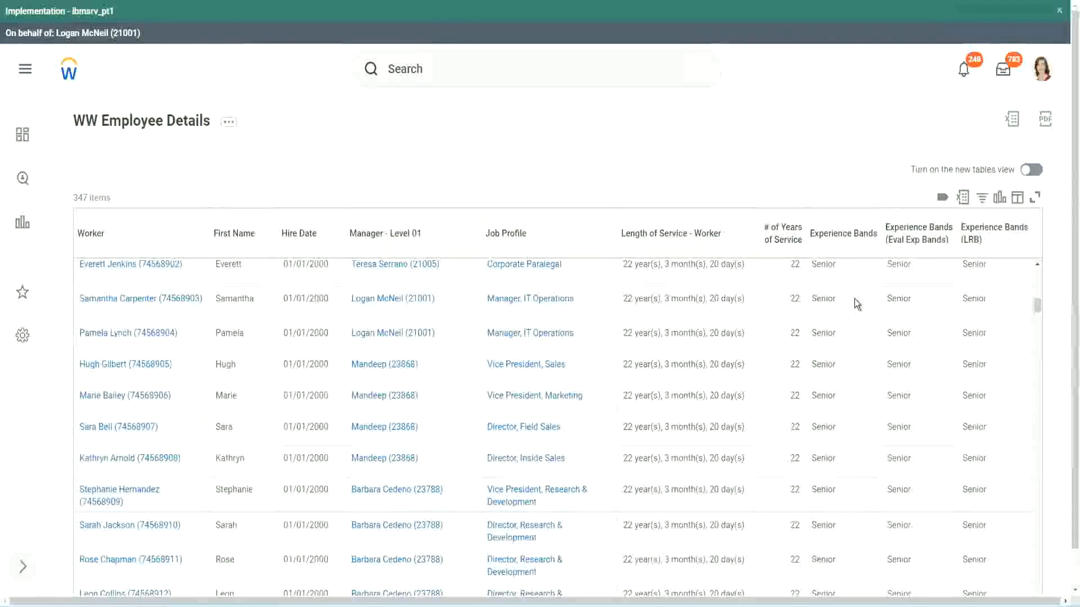
scroll(849, 461, "down", 3)
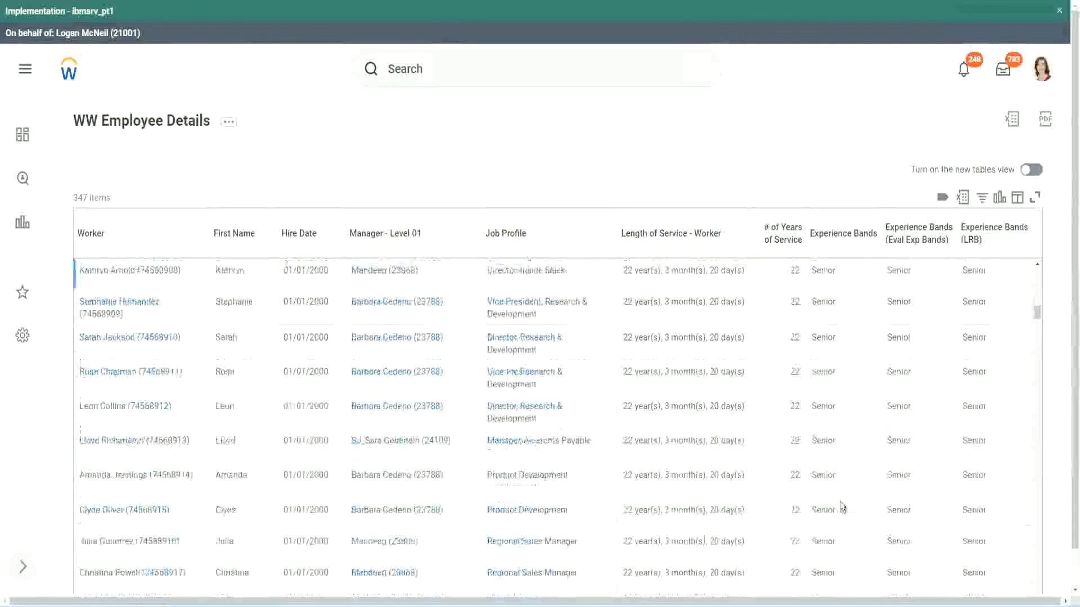
scroll(845, 400, "down", 1)
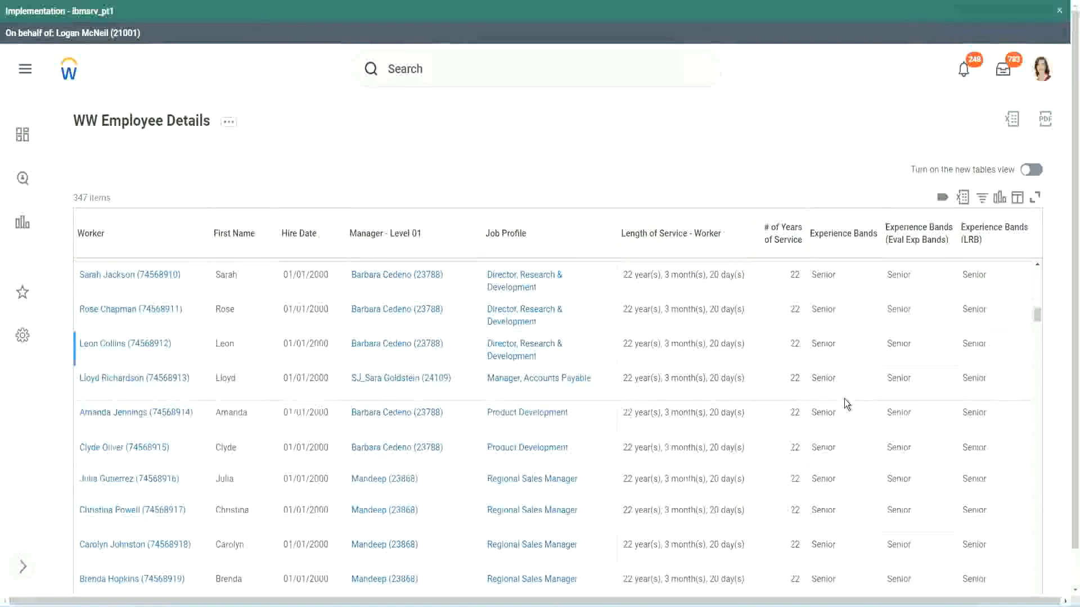